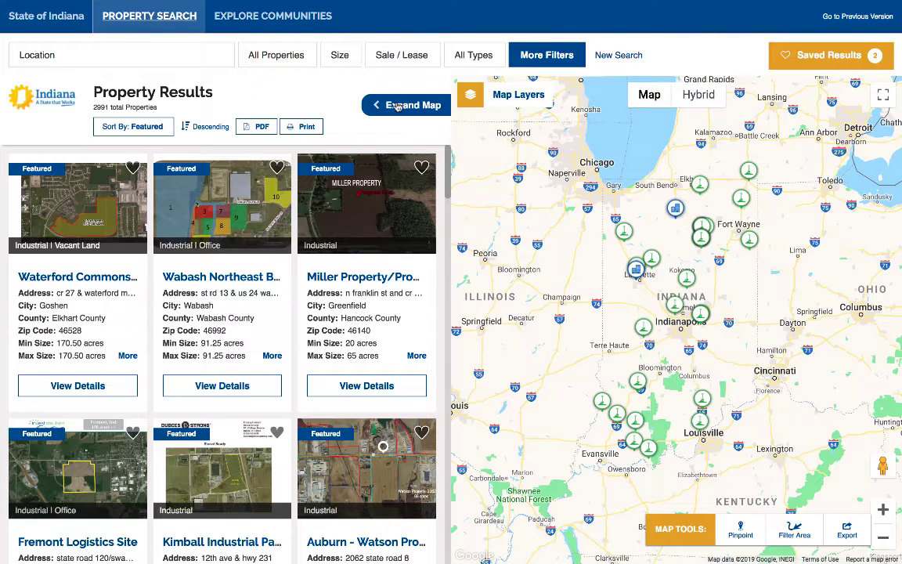
click(398, 106)
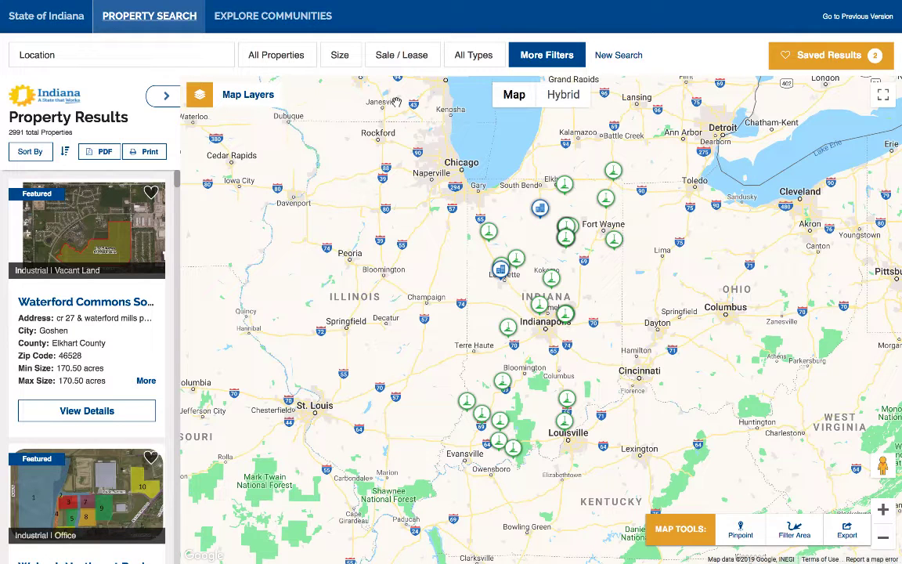
click(159, 96)
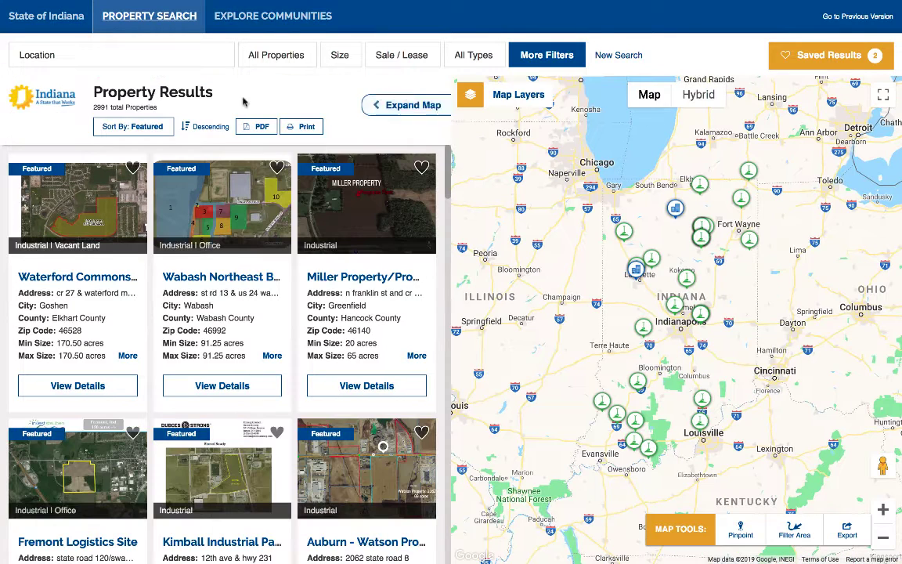
click(519, 104)
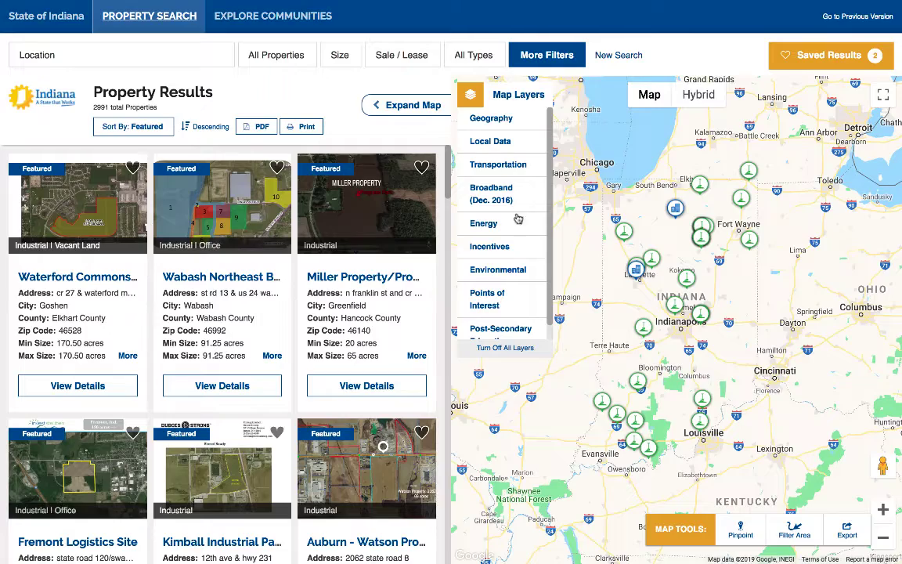
scroll(510, 233, down, 1)
scroll(510, 232, up, 1)
scroll(310, 358, down, 20)
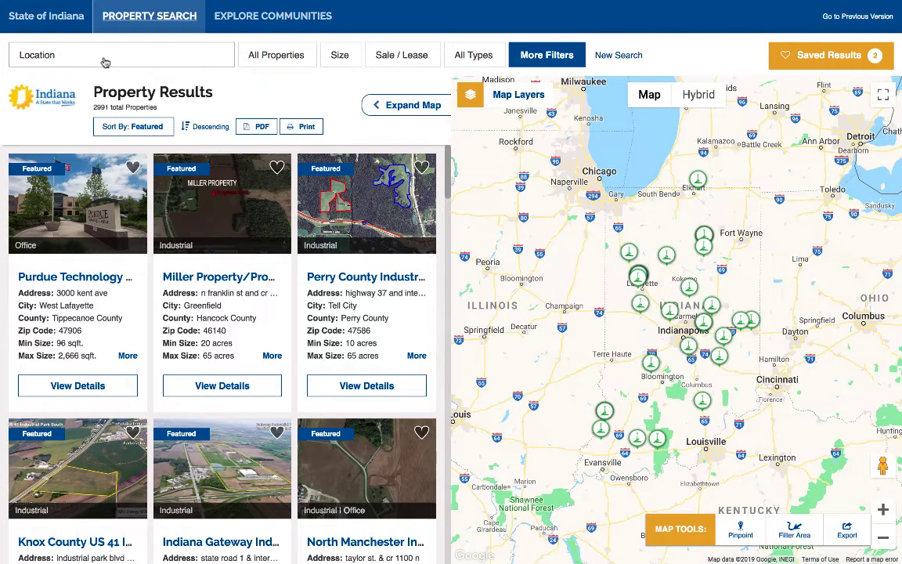
Step: Search for Bloomington as the property location
click(101, 58)
click(70, 89)
text(Bloo)
click(55, 114)
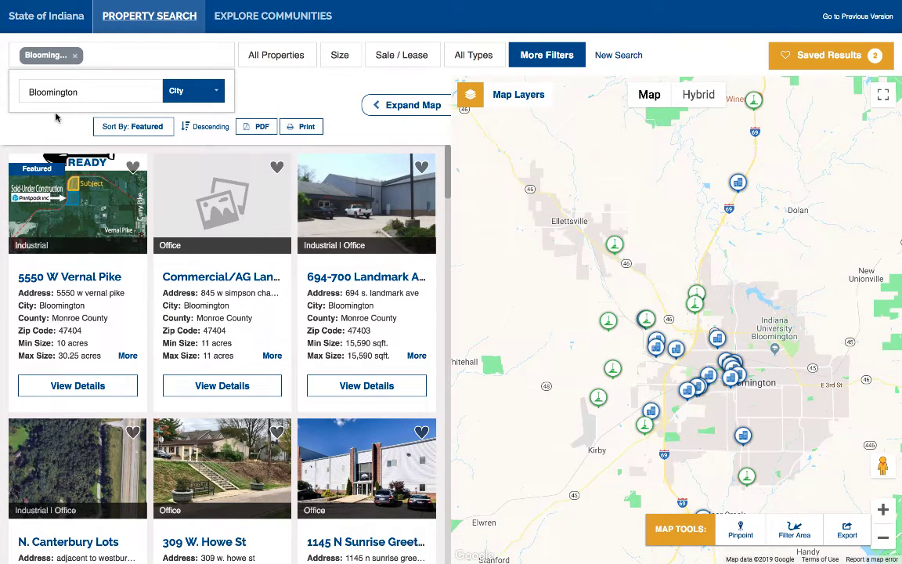
Step: Filter the property category to Buildings only and bring up More Filters
click(284, 60)
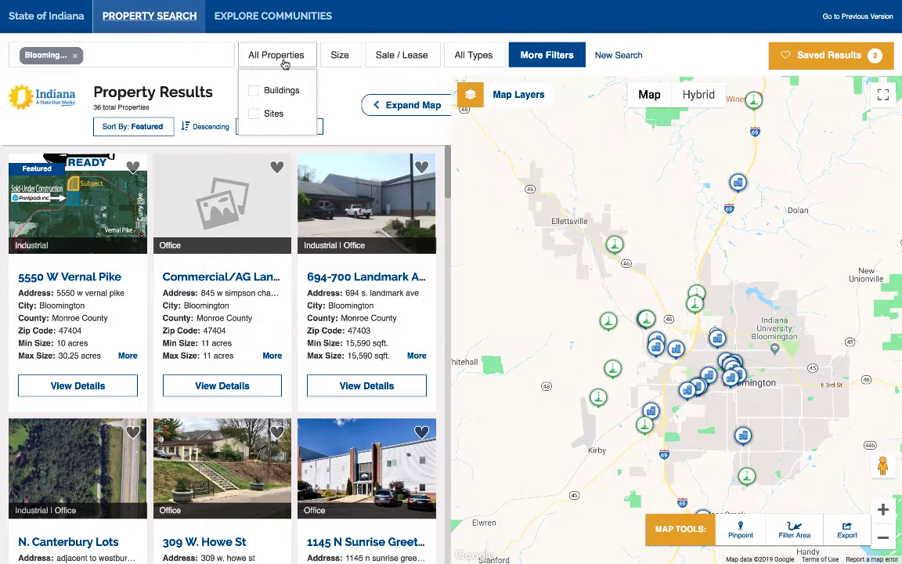
click(254, 91)
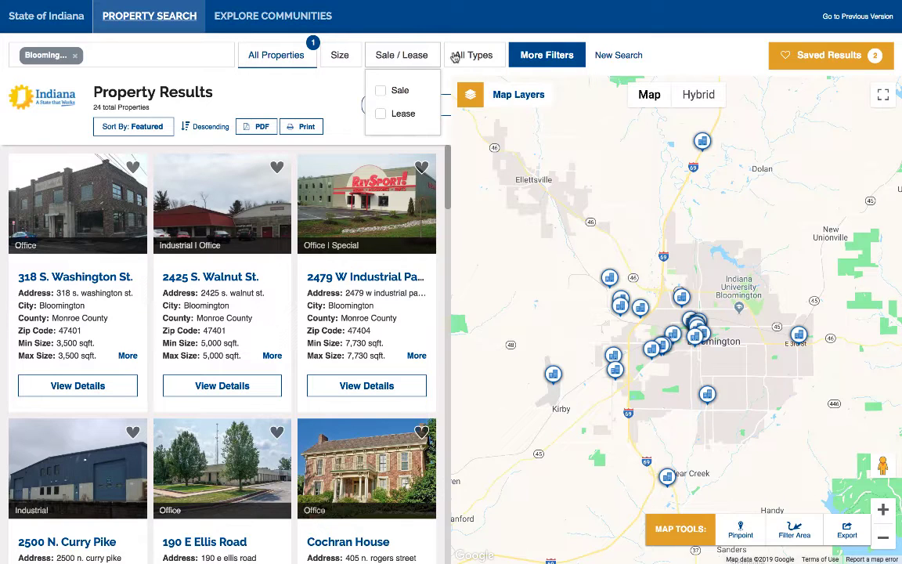
click(539, 55)
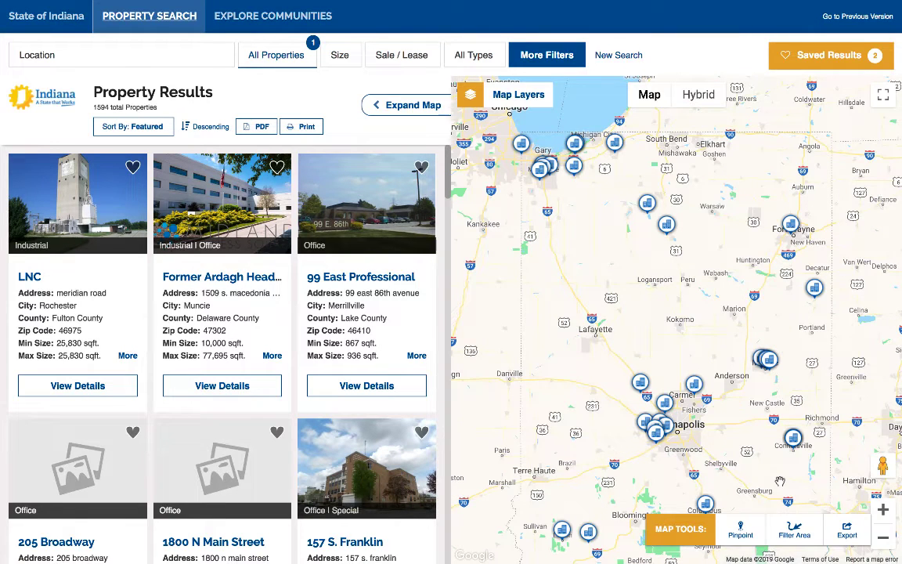
Step: Draw a custom filter area from Gary to South Bend and apply it
click(795, 529)
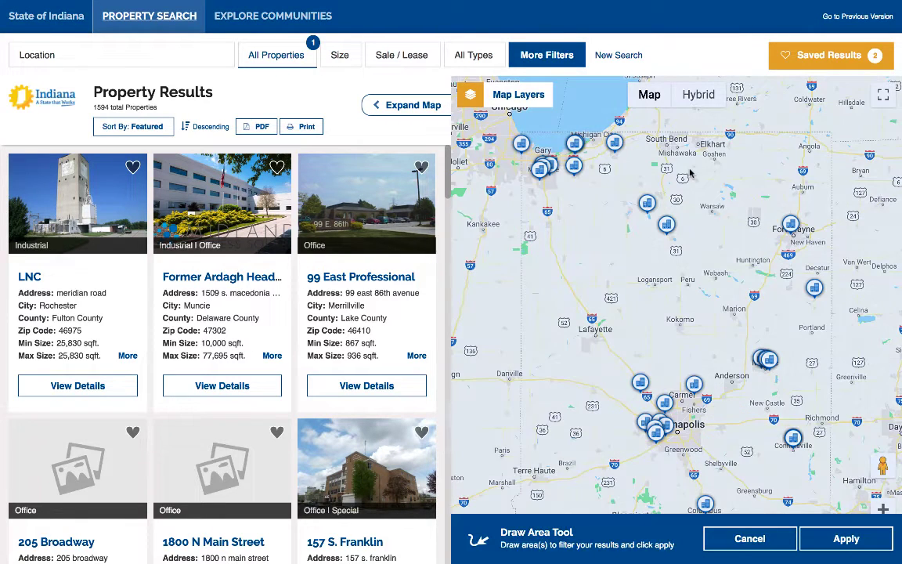
mouse_move(648, 132)
mouse_down()
mouse_move(600, 109)
mouse_move(565, 116)
mouse_move(524, 159)
mouse_move(518, 180)
mouse_move(540, 190)
mouse_move(579, 184)
mouse_move(643, 133)
mouse_up()
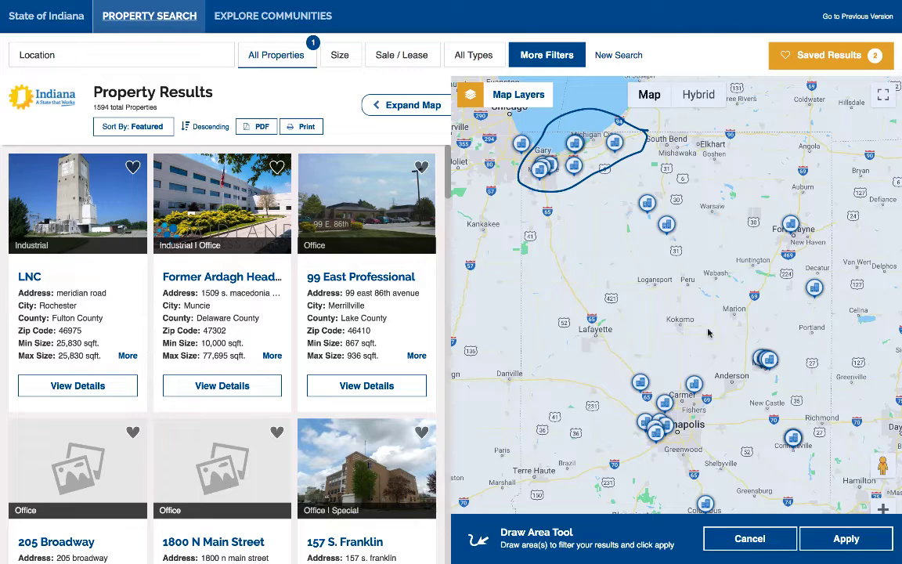
click(818, 539)
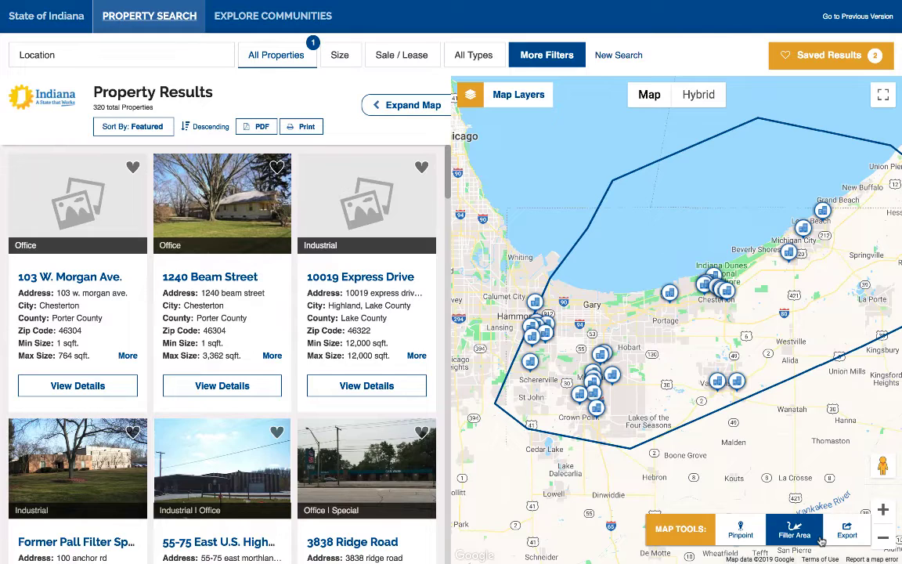
Step: Add Sites to the property categories and limit the type to Industrial
click(287, 65)
click(253, 115)
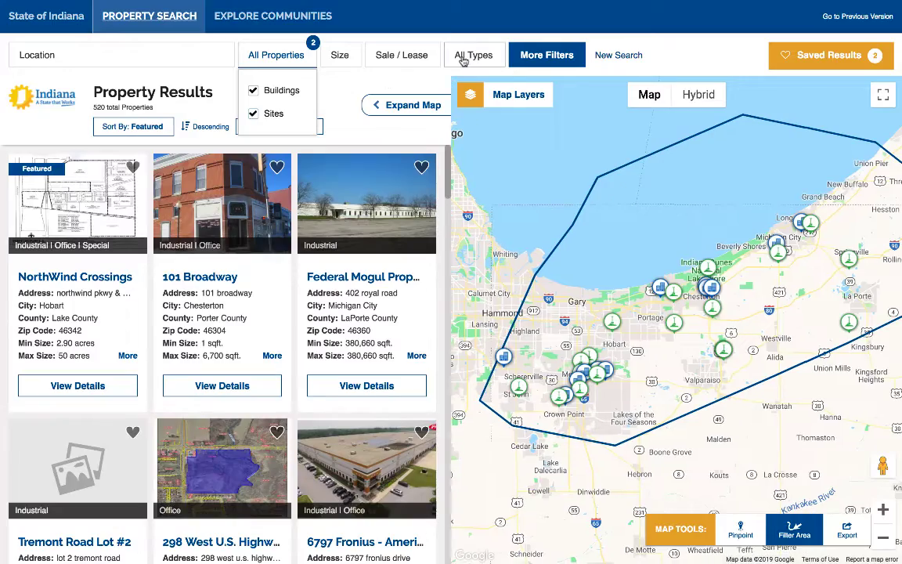
click(461, 57)
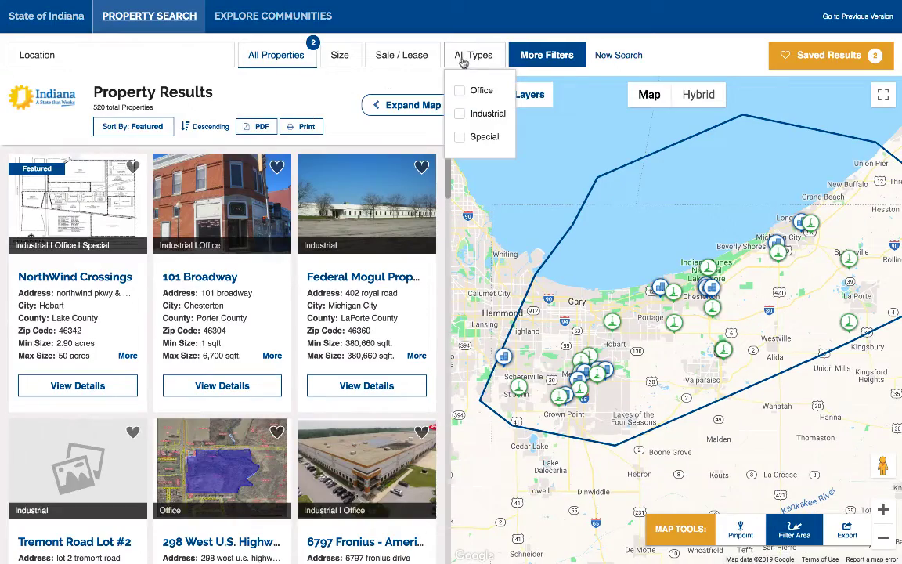
click(459, 116)
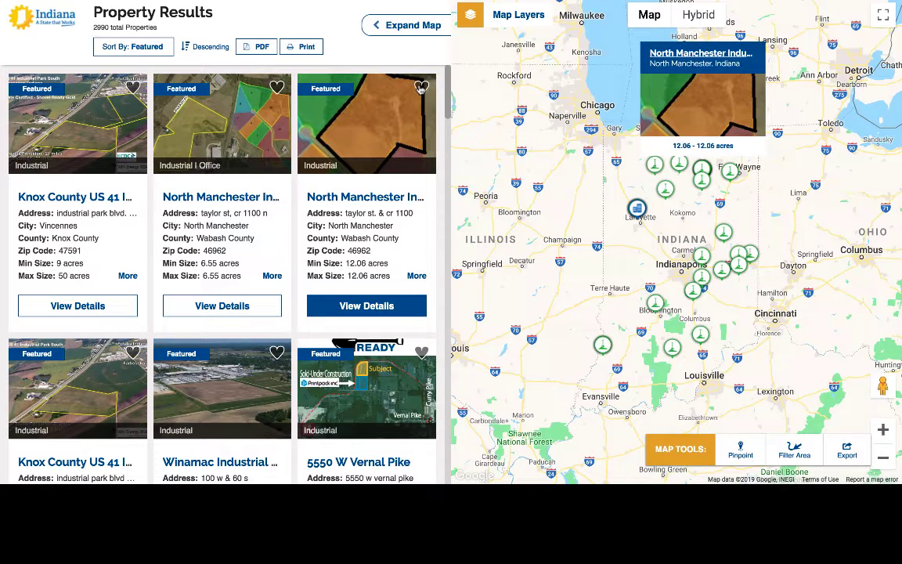
Step: Save the North Manchester property to the Blue folder and add a new folder named 'green'
click(420, 89)
click(409, 34)
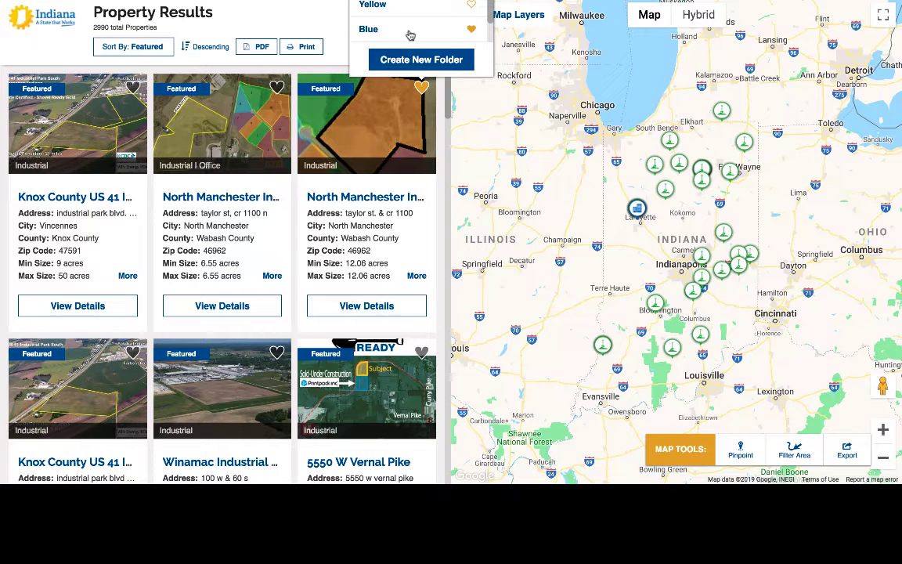
click(409, 61)
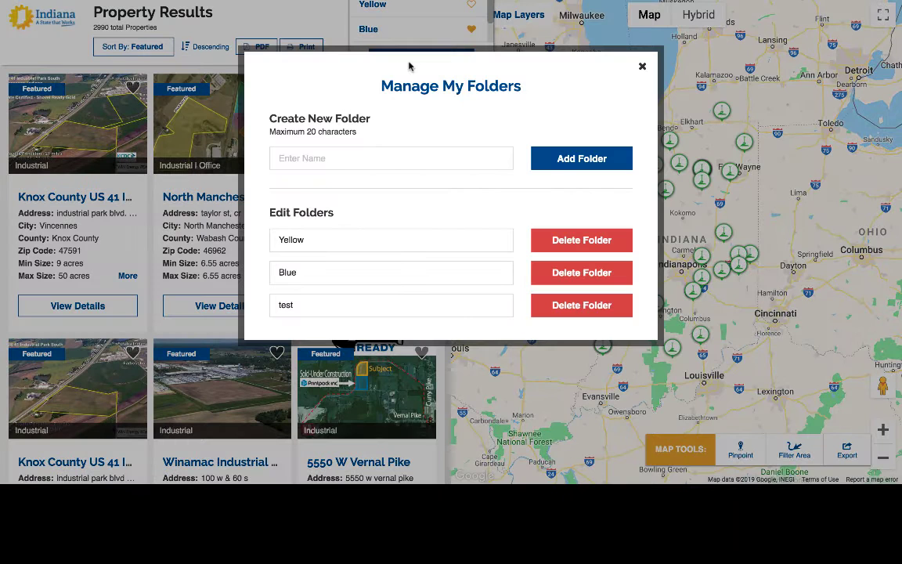
click(326, 157)
text(green)
click(607, 160)
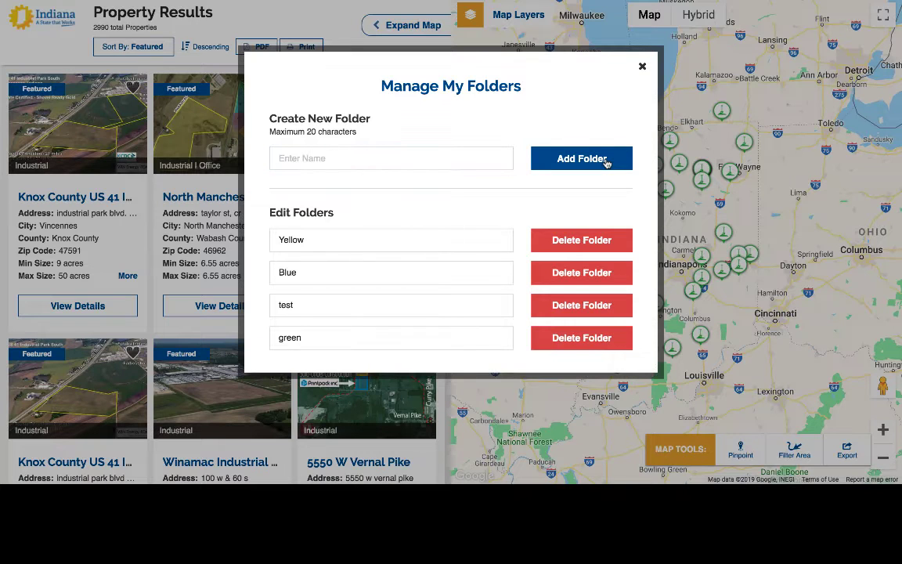
click(644, 68)
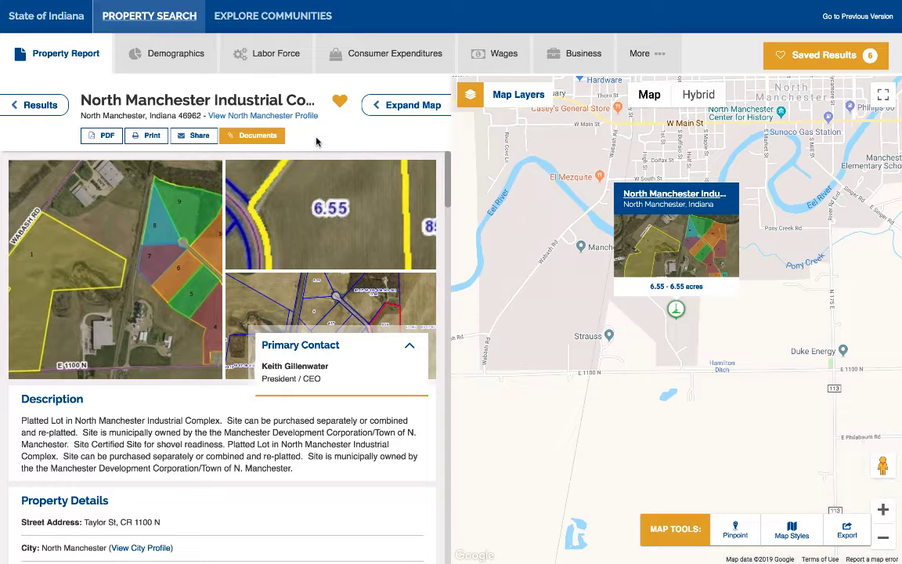
Step: View the property's sharing options, then open My Saved Results listing the Yellow folder's 5 properties
click(199, 138)
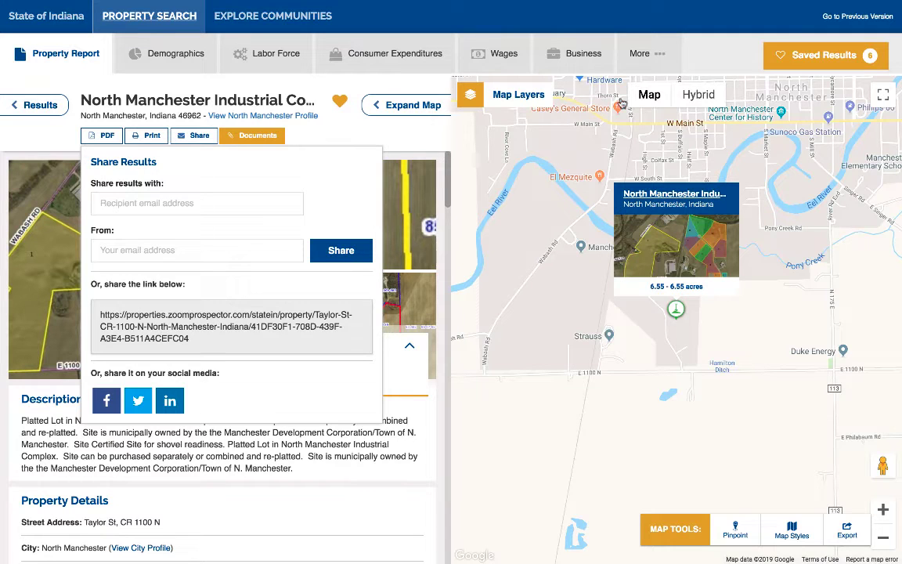
click(775, 63)
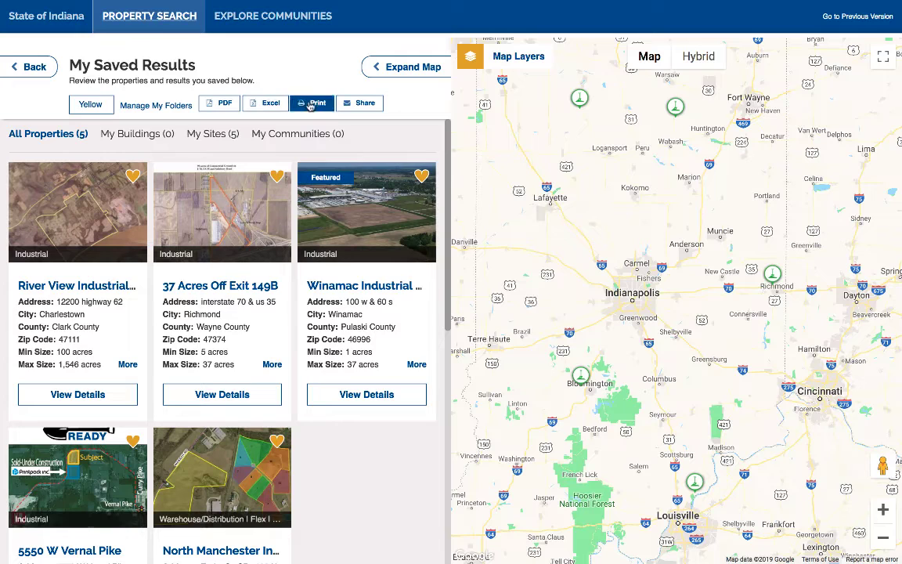
Step: Check the saved folders list, then open sharing options for the Yellow folder's saved results
click(87, 108)
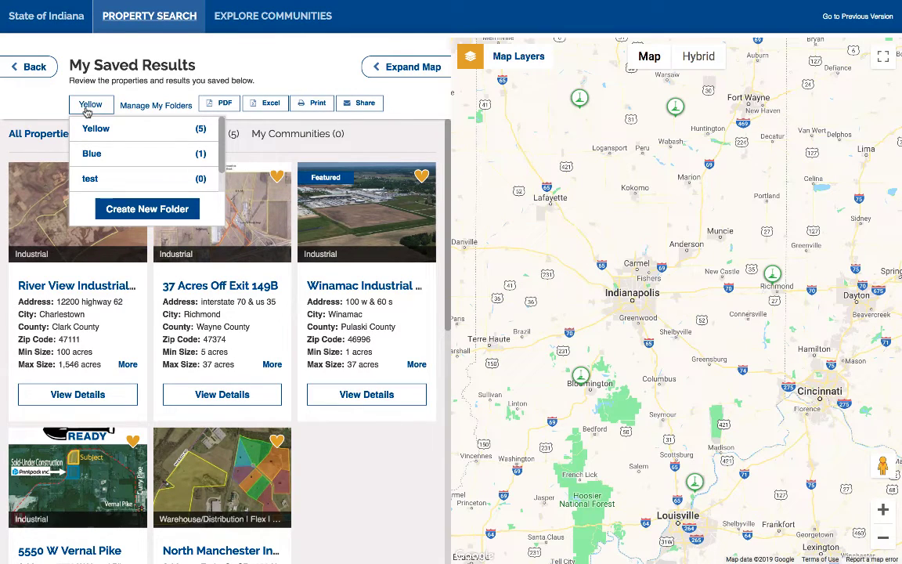
click(354, 109)
click(354, 109)
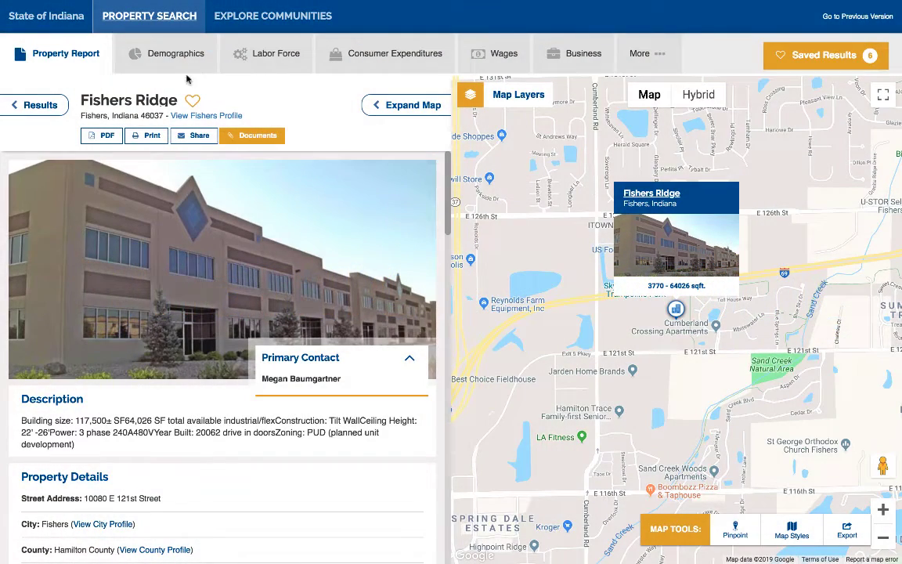
Step: Page through Fishers Ridge's Demographics, Labor Force, Consumer Expenditures and Wages data, ending on the Business Report
click(175, 55)
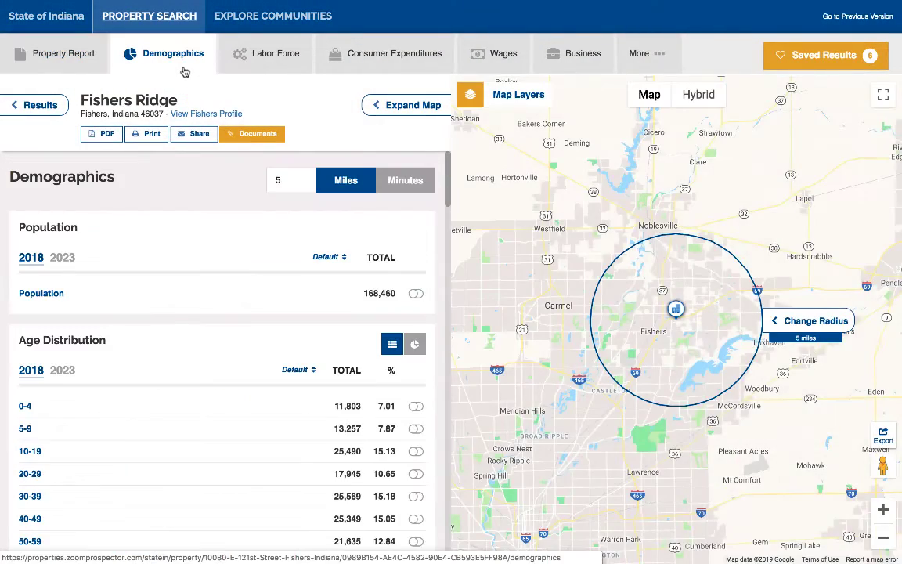
click(253, 71)
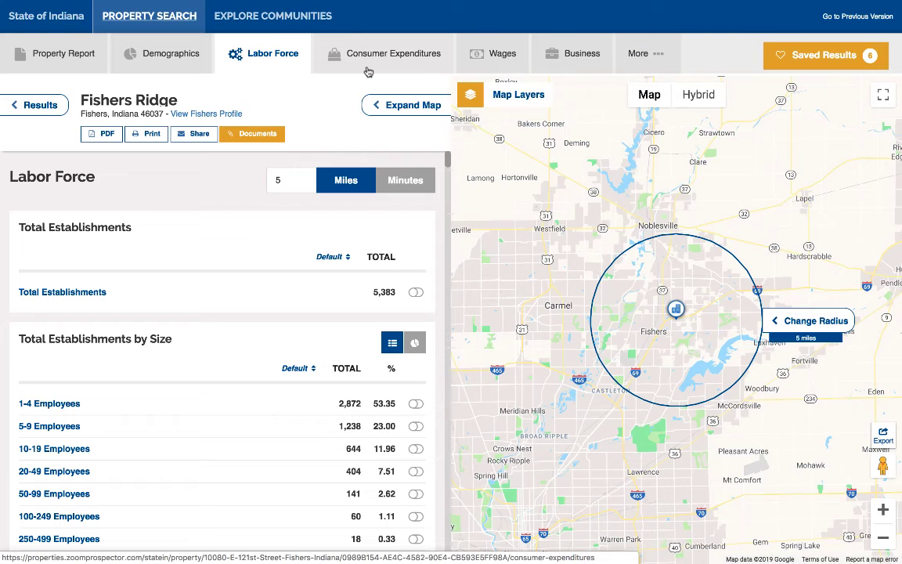
click(368, 70)
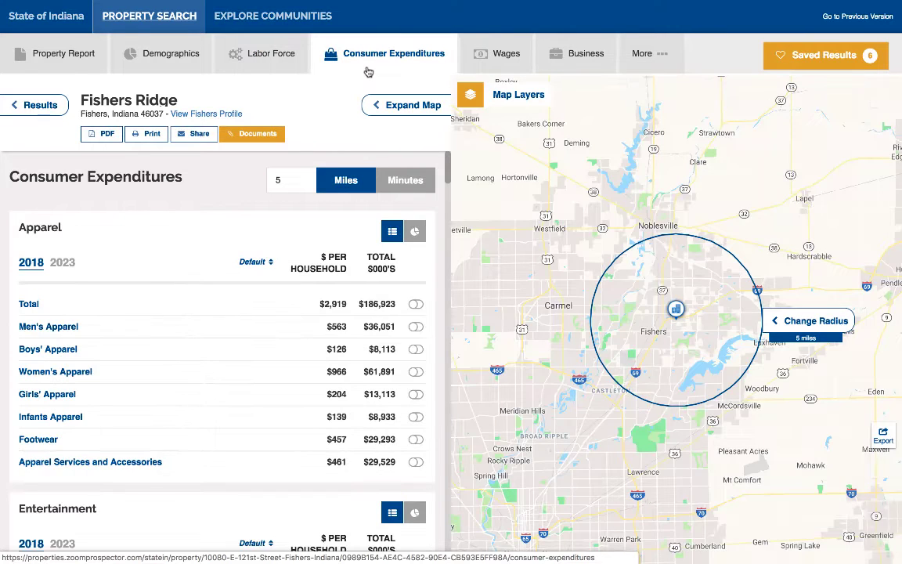
click(479, 71)
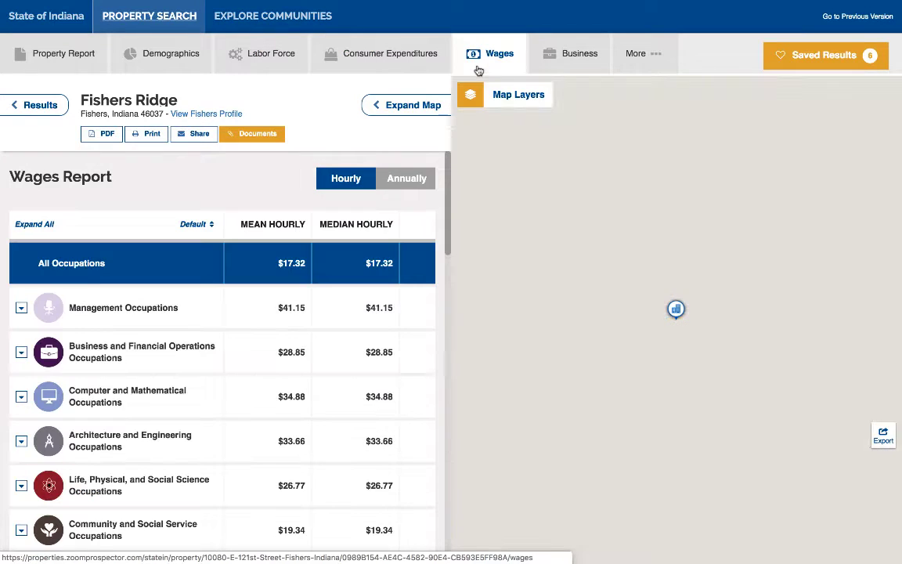
click(570, 71)
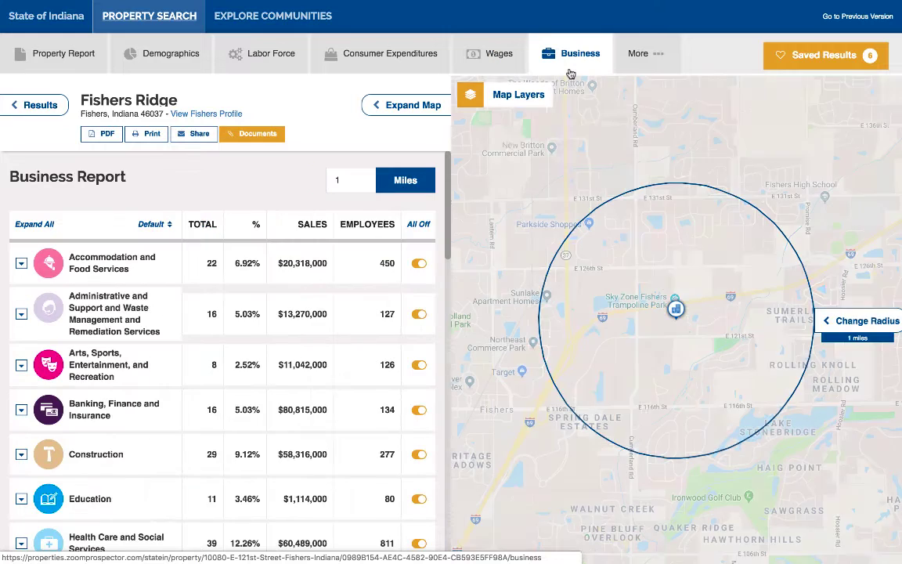
mouse_move(631, 68)
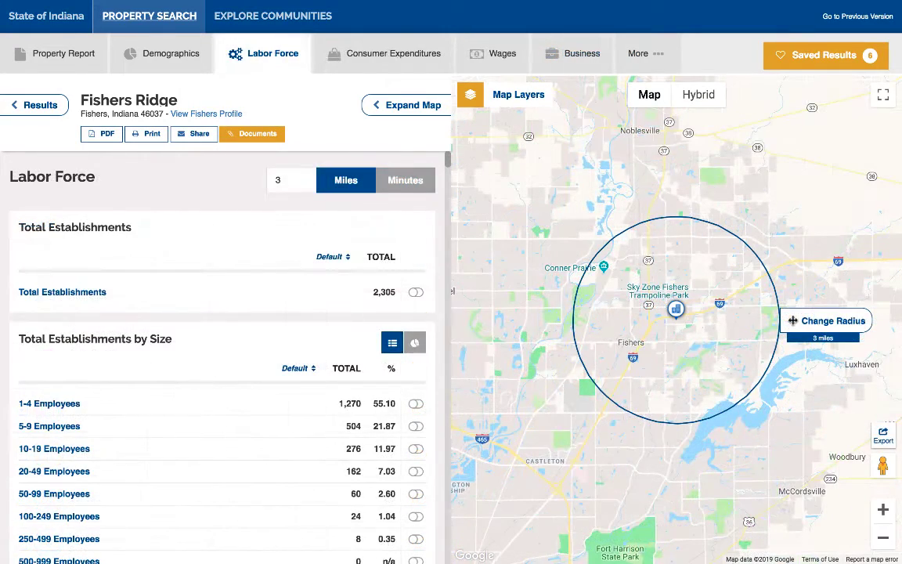
Step: Widen the Fishers Ridge radius from 3 to 8, set it to 10 minutes' drive time, and view Consumer Expenditures
drag(792, 320, 878, 326)
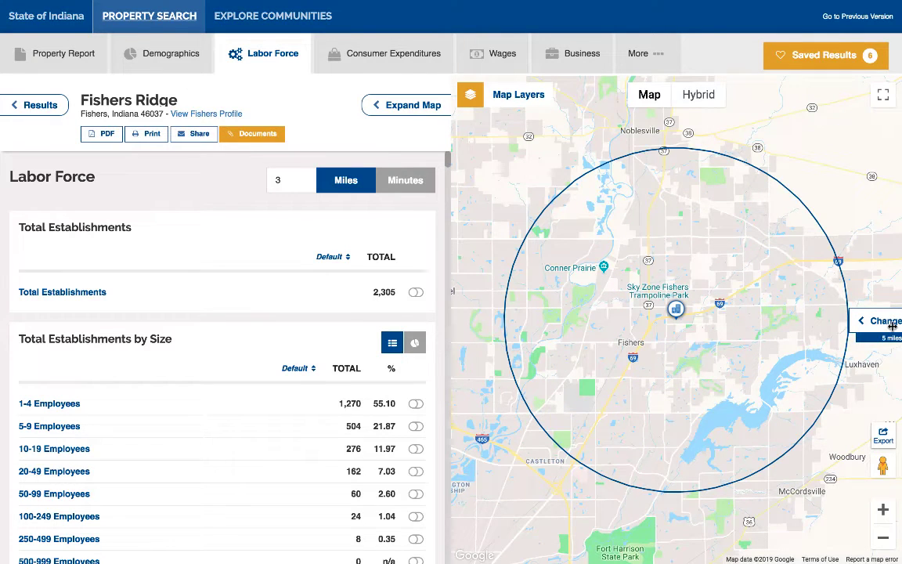
drag(815, 327, 868, 332)
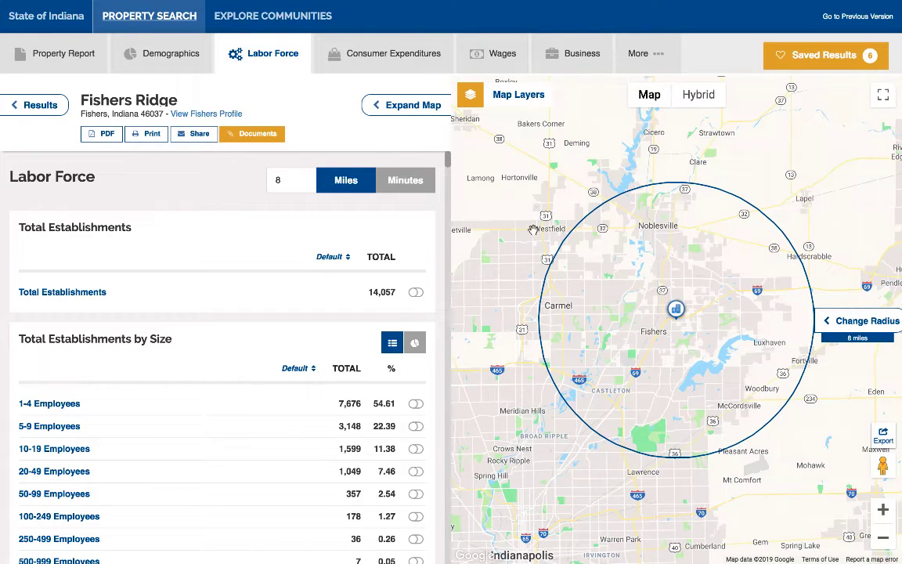
click(282, 180)
key(BackSpace)
text(10)
key(Return)
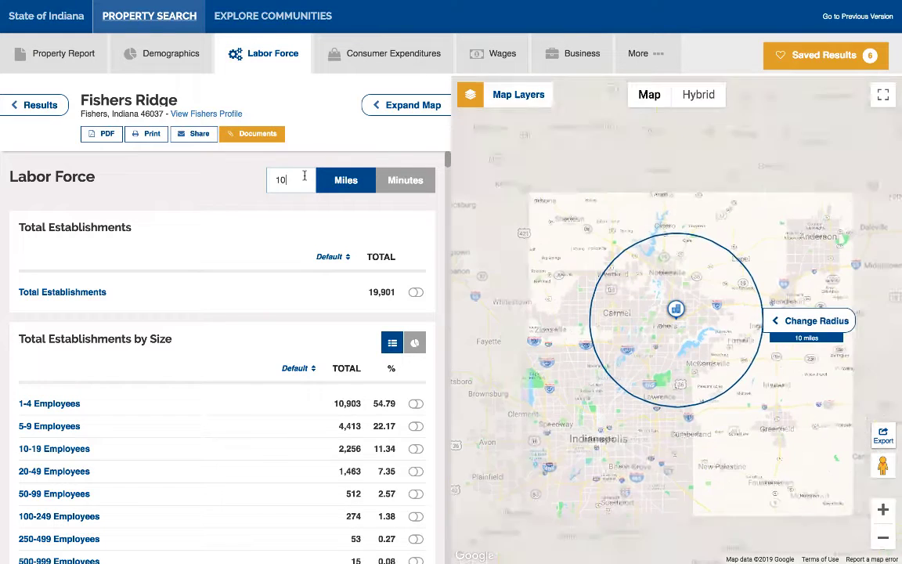
click(406, 182)
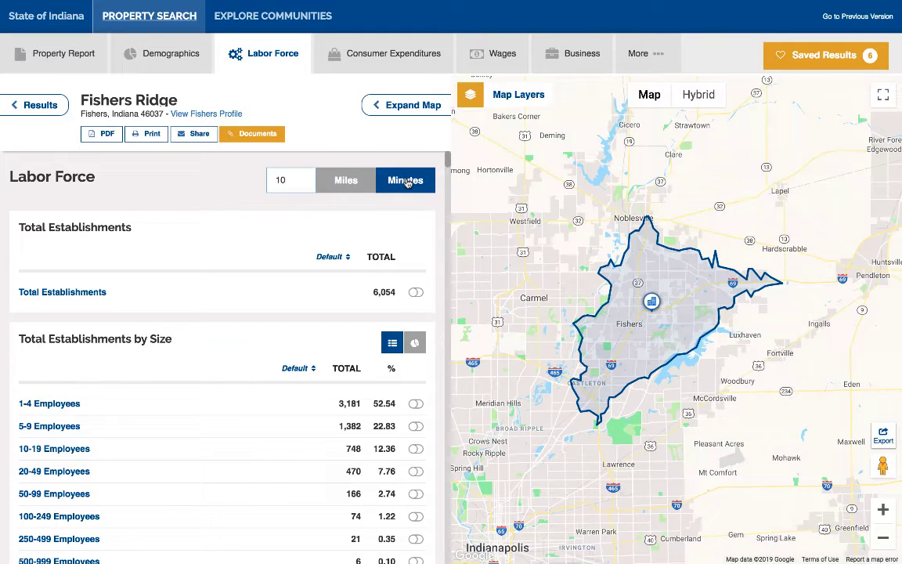
click(388, 62)
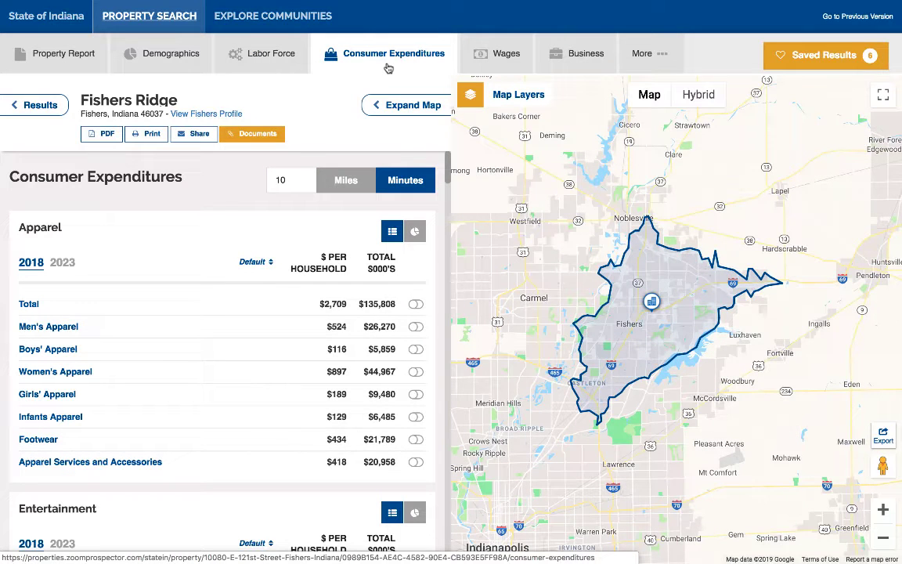
Step: Use a 10-mile radius and map Apparel Total spending by Block Group as a donut chart
click(350, 180)
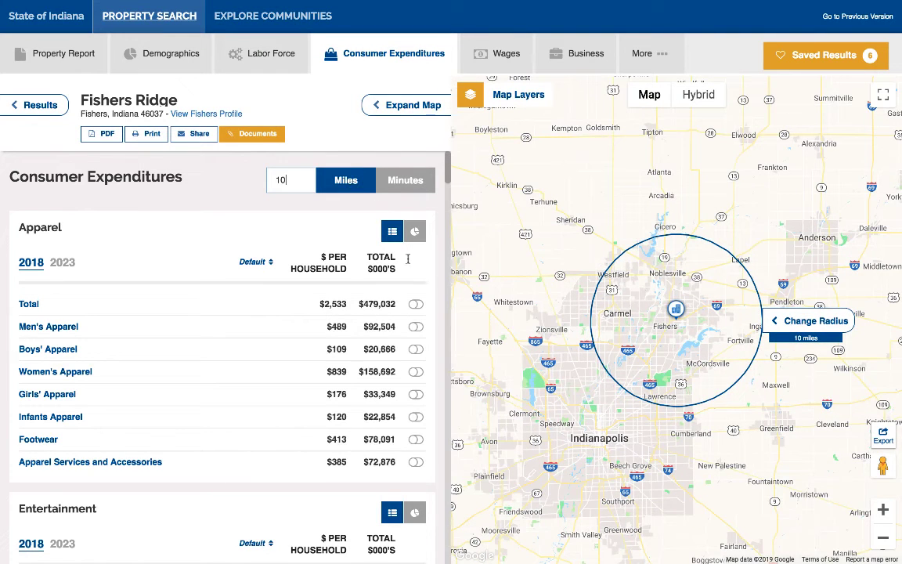
click(416, 305)
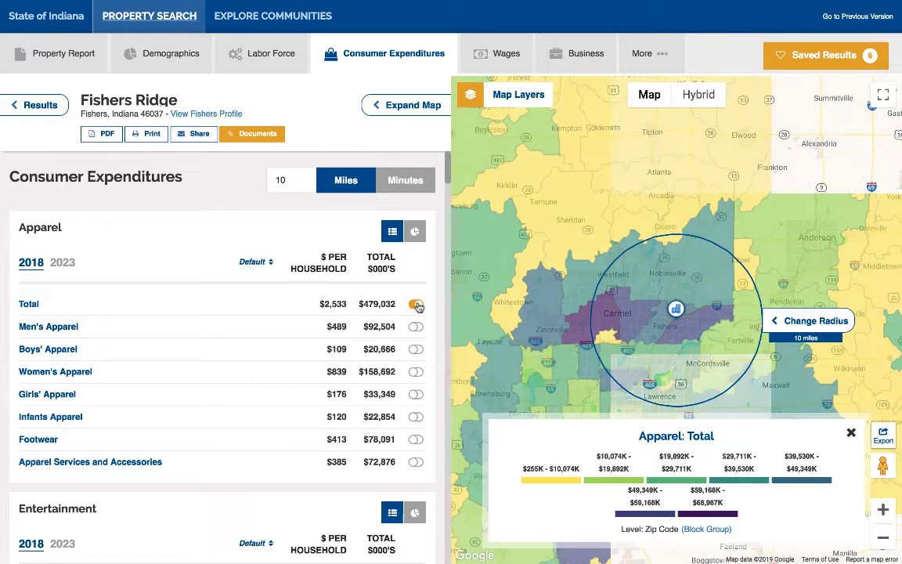
click(690, 533)
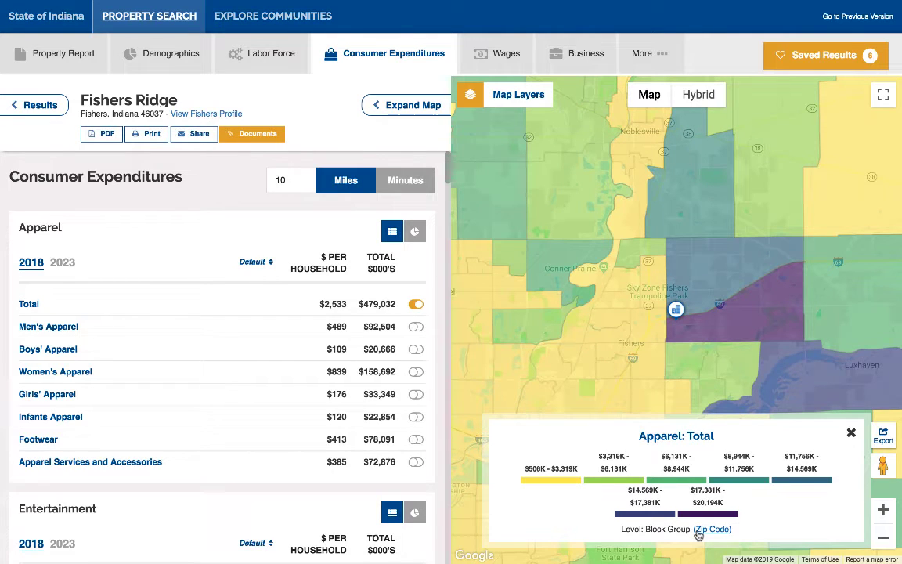
click(415, 233)
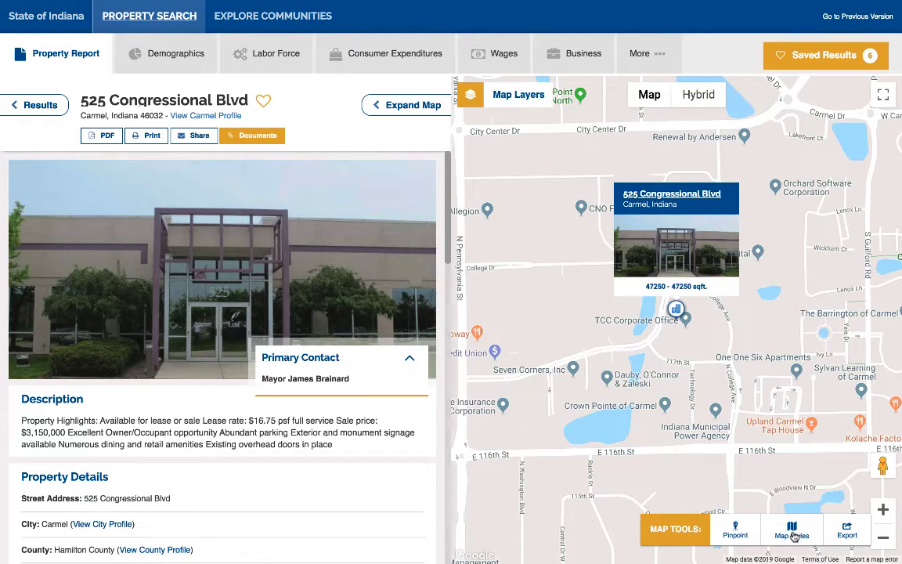
Step: Walk along the street at 525 Congressional Blvd in Street View, then switch back to Map View
click(793, 528)
click(792, 470)
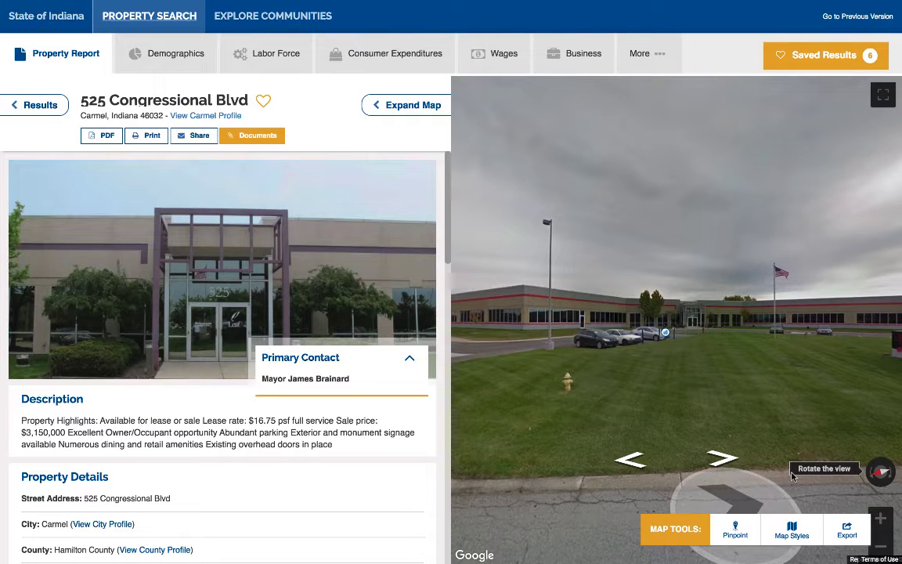
click(631, 462)
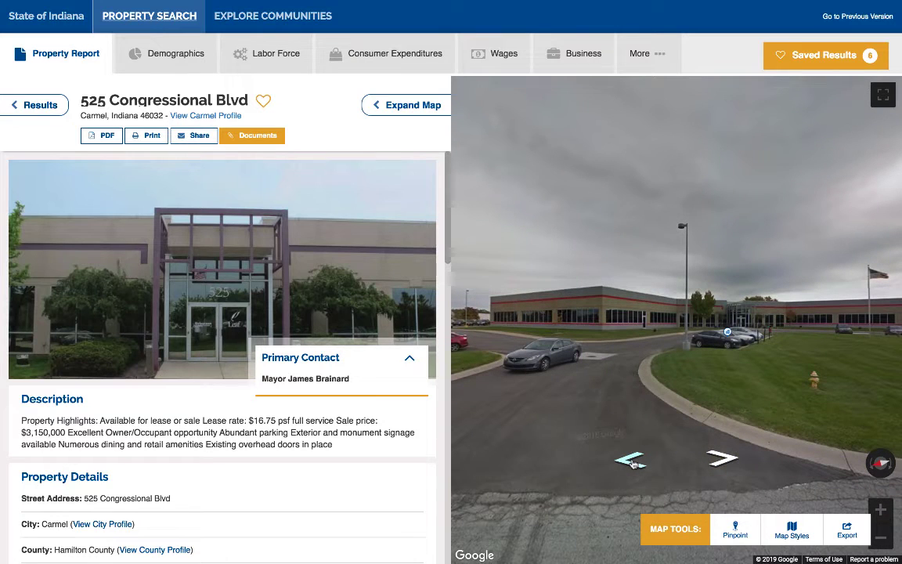
click(791, 531)
click(792, 497)
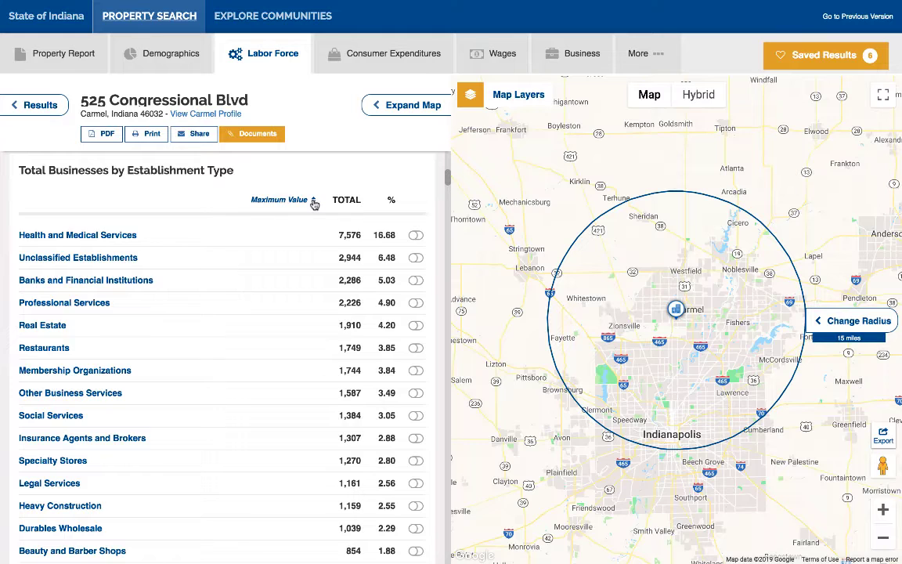
Step: Cycle the establishment-type sort through smallest total, default, alphabetical and largest total
click(314, 201)
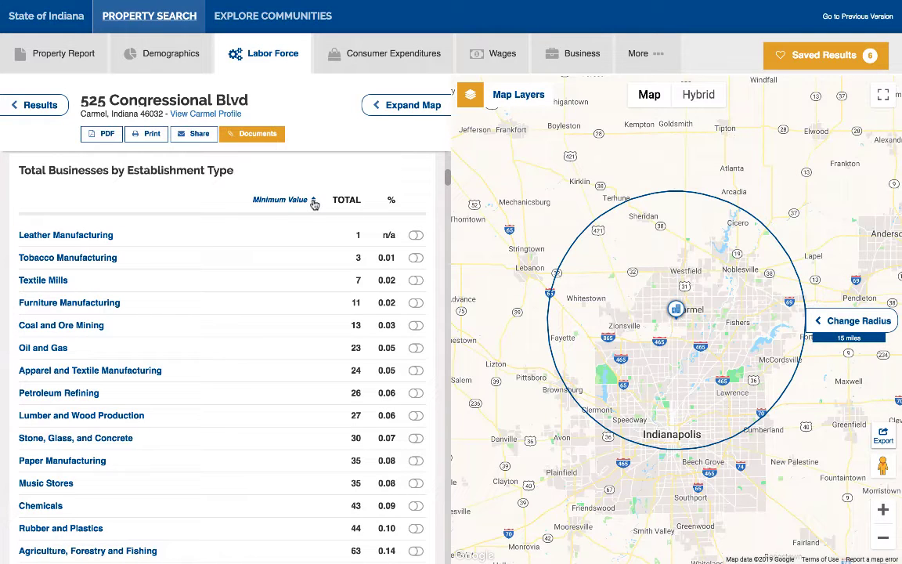
click(313, 202)
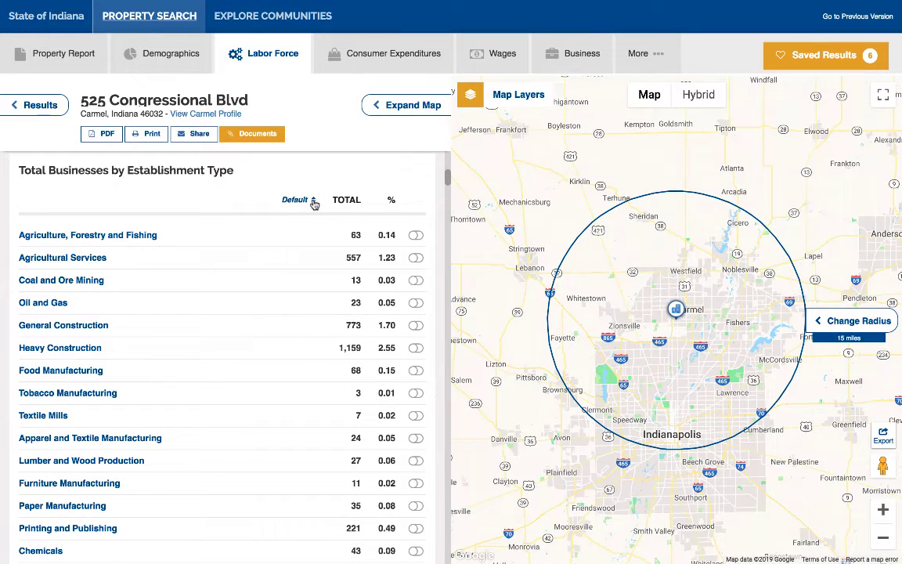
click(308, 202)
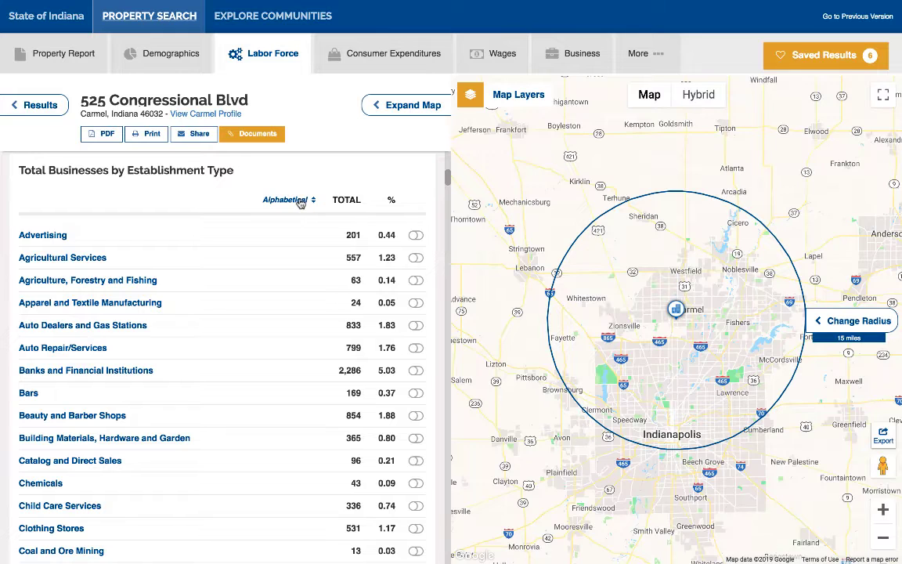
click(301, 202)
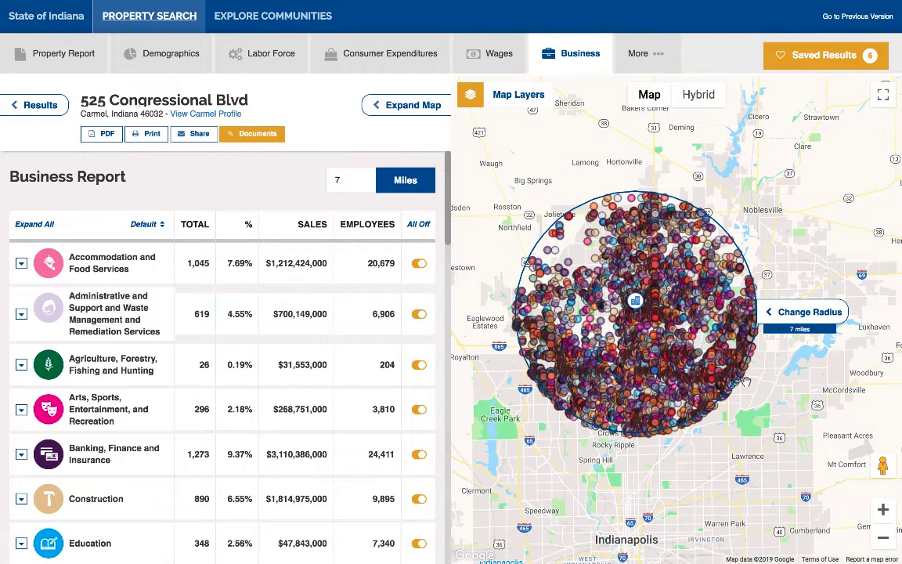
Step: Turn off all business categories, then show only Professional, Scientific, and Technical Services
click(418, 224)
scroll(337, 318, down, 7)
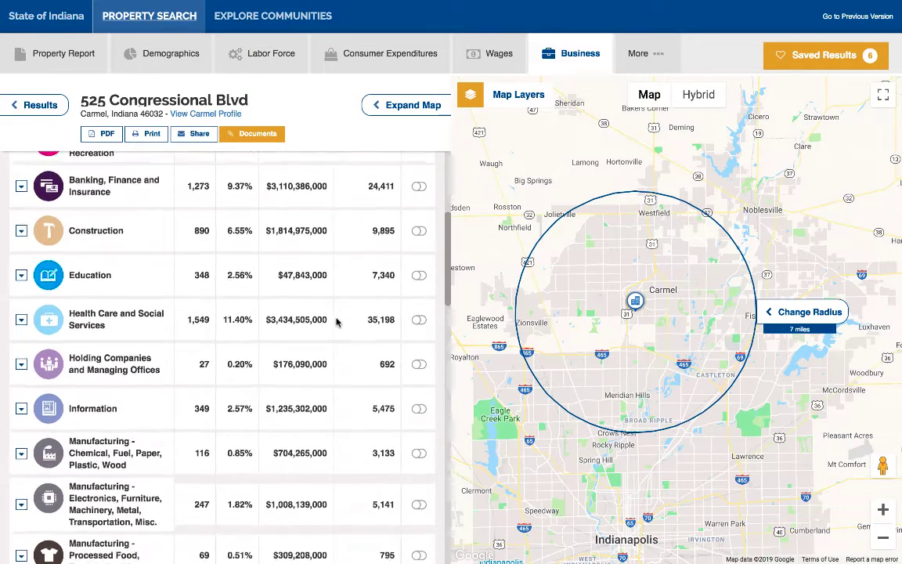
scroll(337, 321, down, 1)
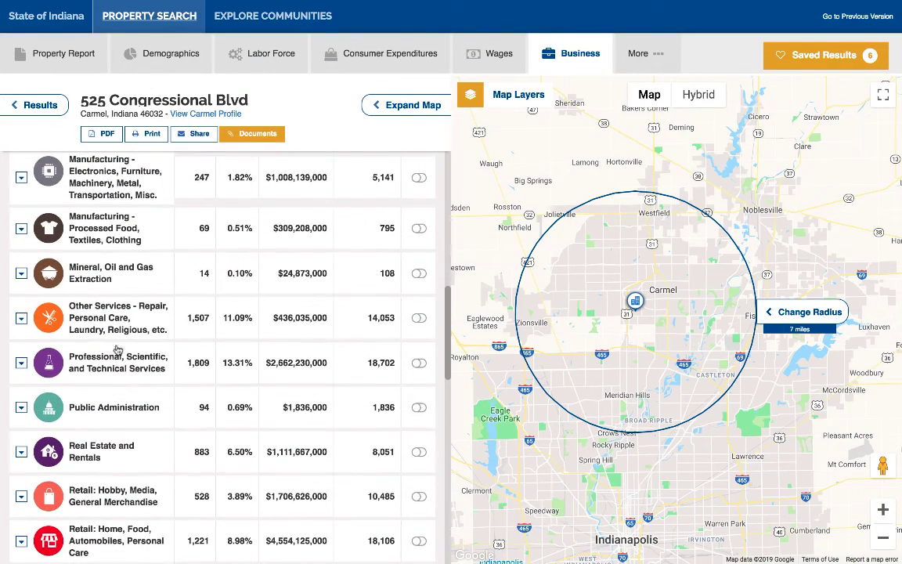
click(419, 363)
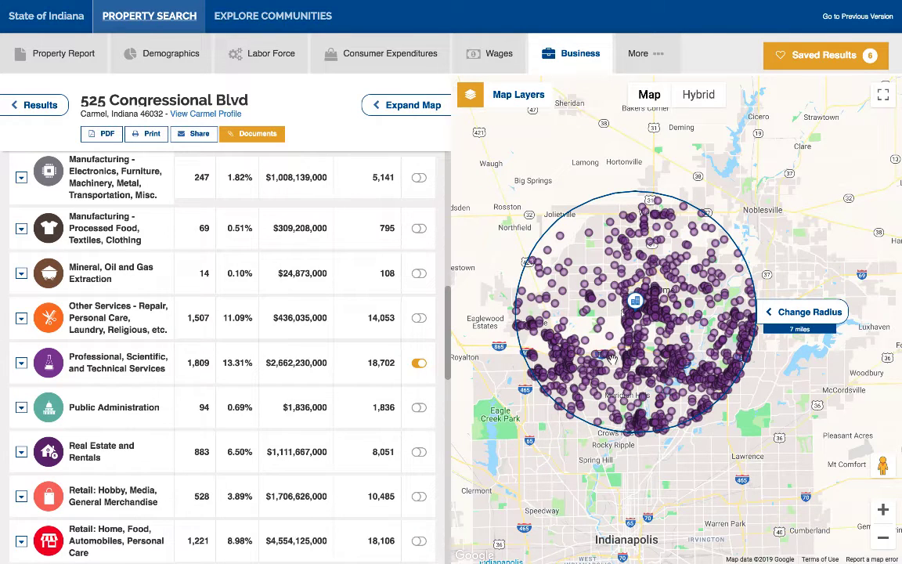
Step: Narrow the map to Engineers' offices within the 7-mile radius and bring up sharing options
click(21, 364)
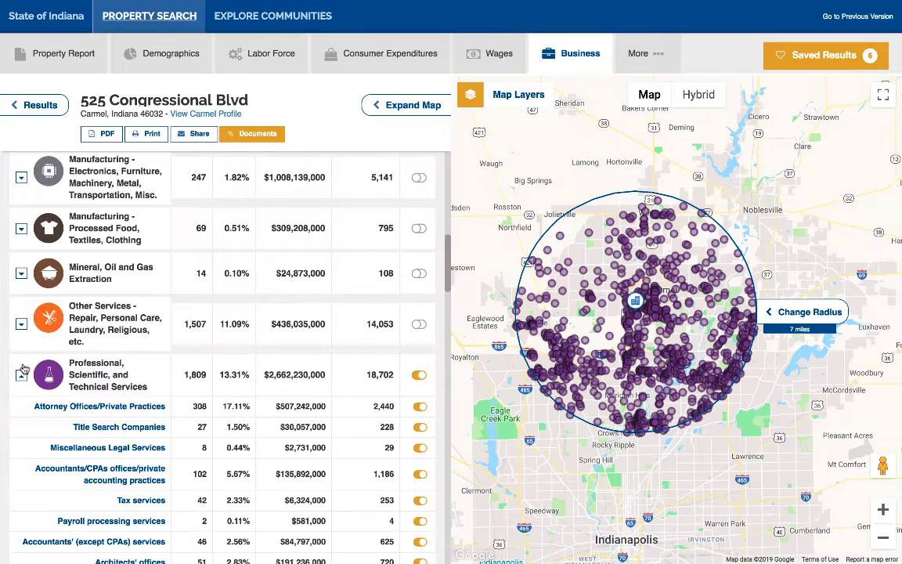
scroll(200, 388, down, 2)
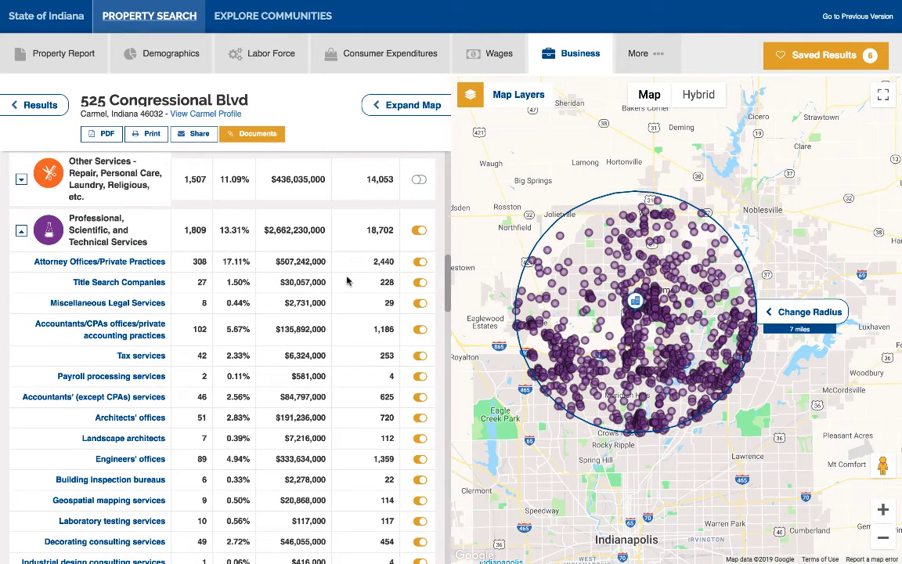
click(419, 232)
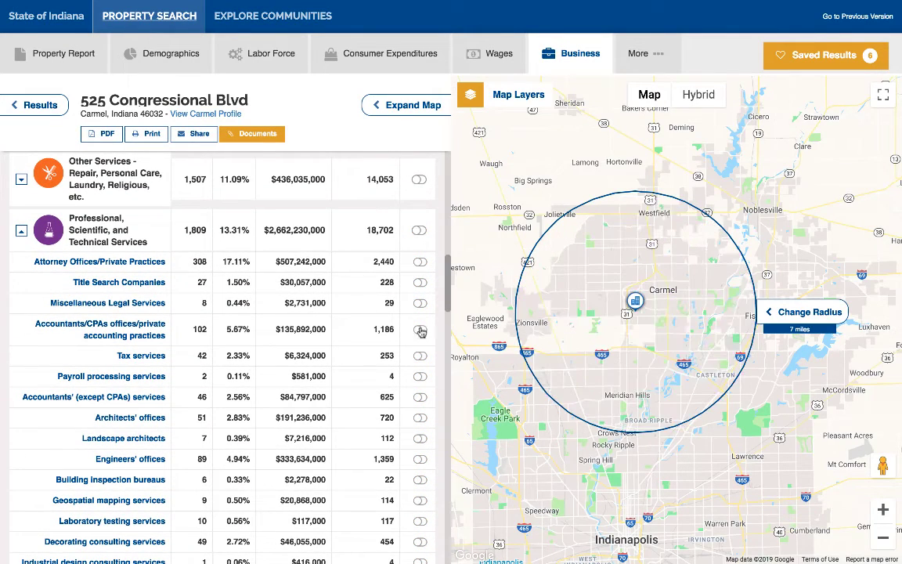
click(420, 461)
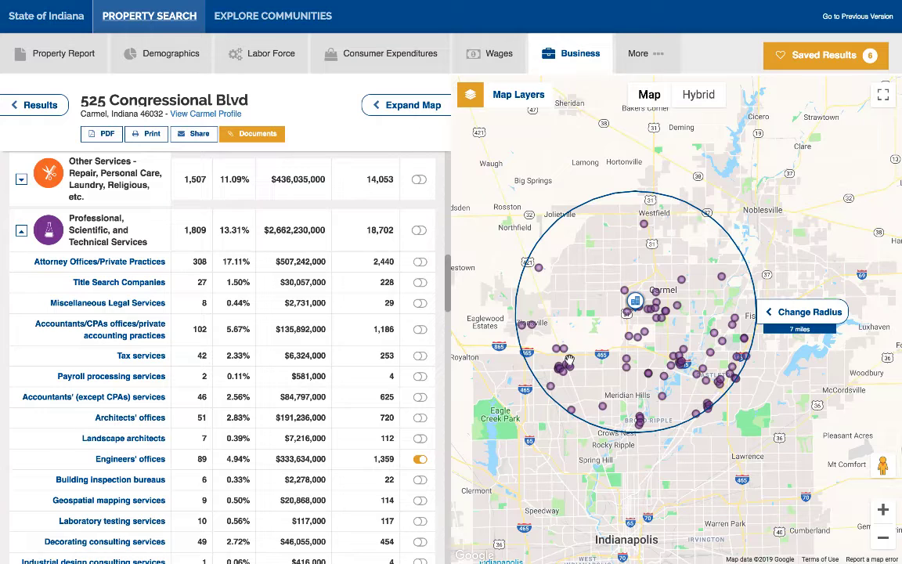
click(198, 133)
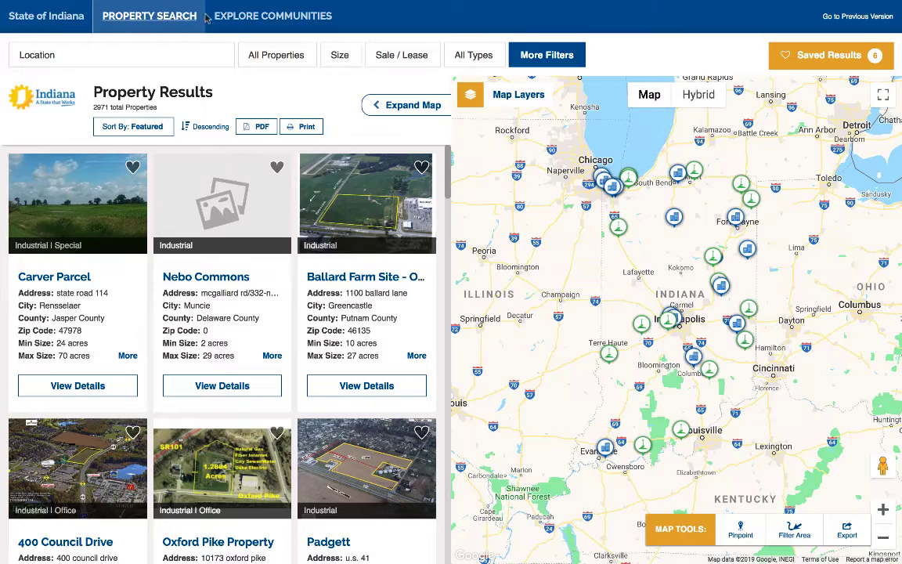
Step: Switch to Explore Communities and scroll the Indiana city cards down to Anderson
click(240, 24)
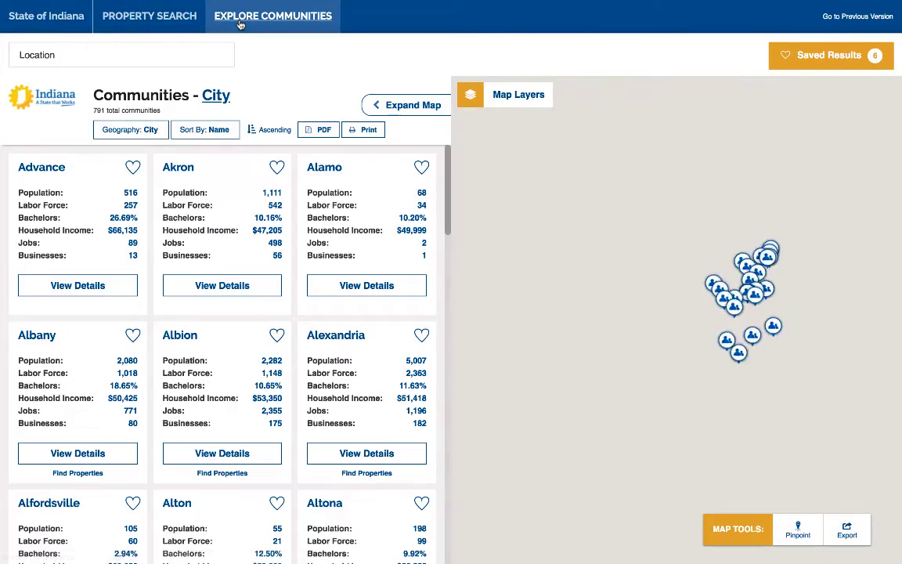
scroll(202, 220, down, 2)
scroll(202, 220, down, 6)
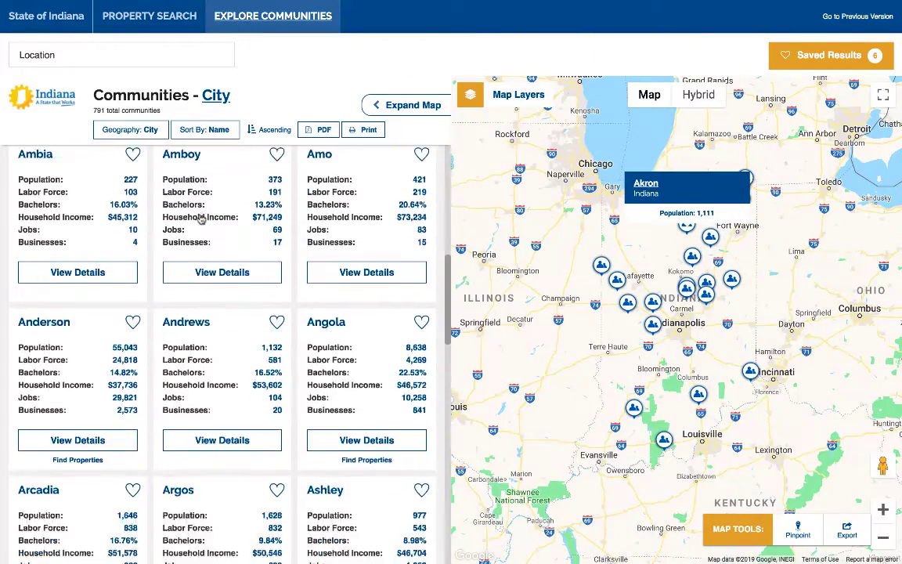
Step: Open the Anderson community profile and show its total employees for 2015
click(88, 384)
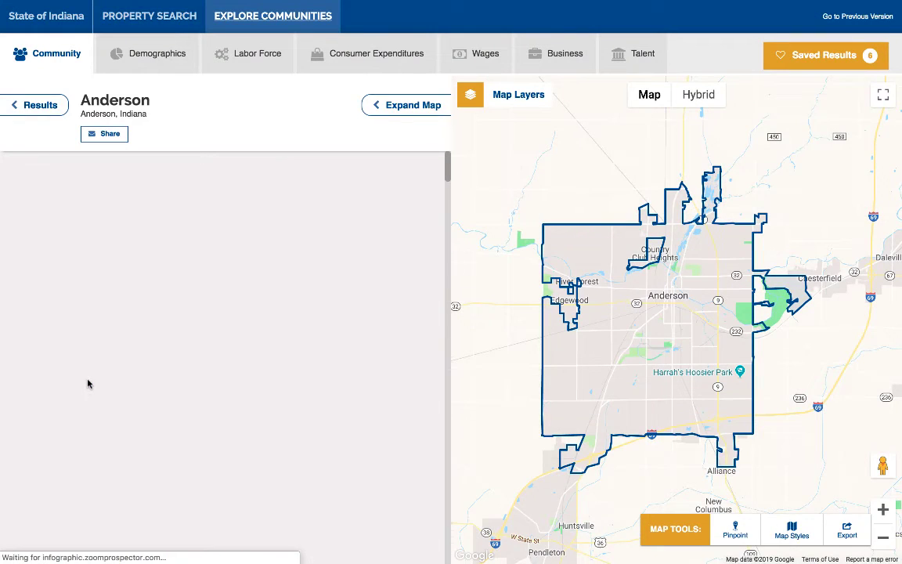
scroll(192, 380, down, 10)
scroll(196, 382, down, 10)
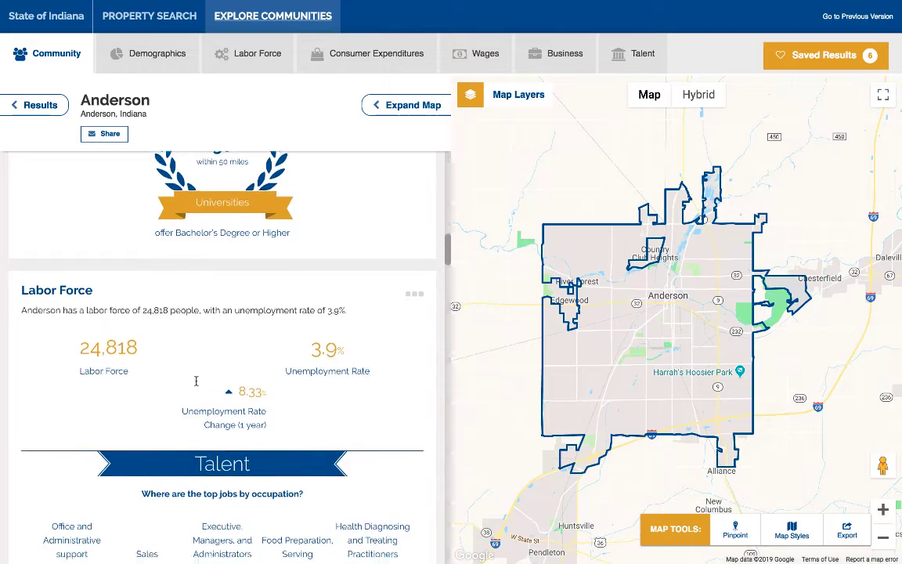
scroll(199, 381, down, 3)
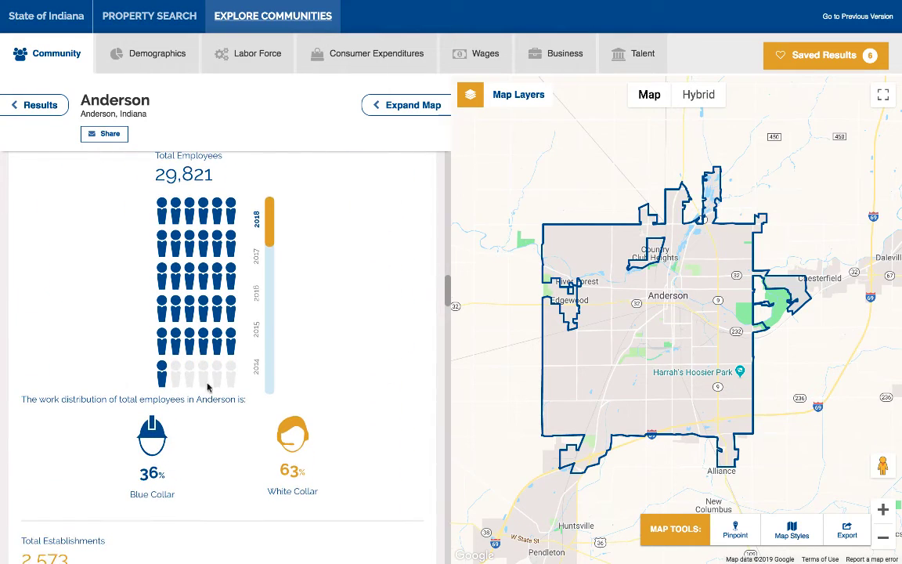
click(268, 332)
Step: Scroll down the Anderson profile to its state tax rates and bring up its share options
scroll(268, 335, down, 9)
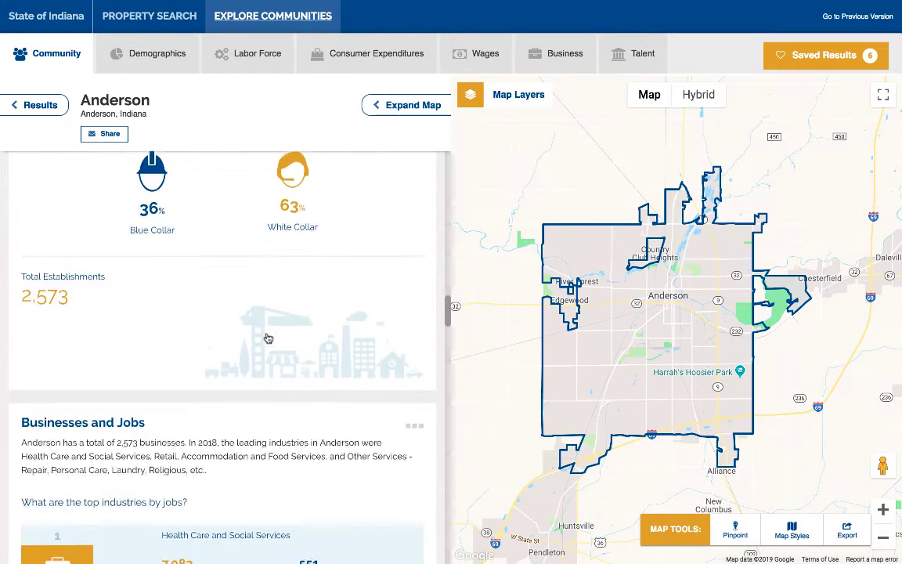
scroll(268, 338, down, 20)
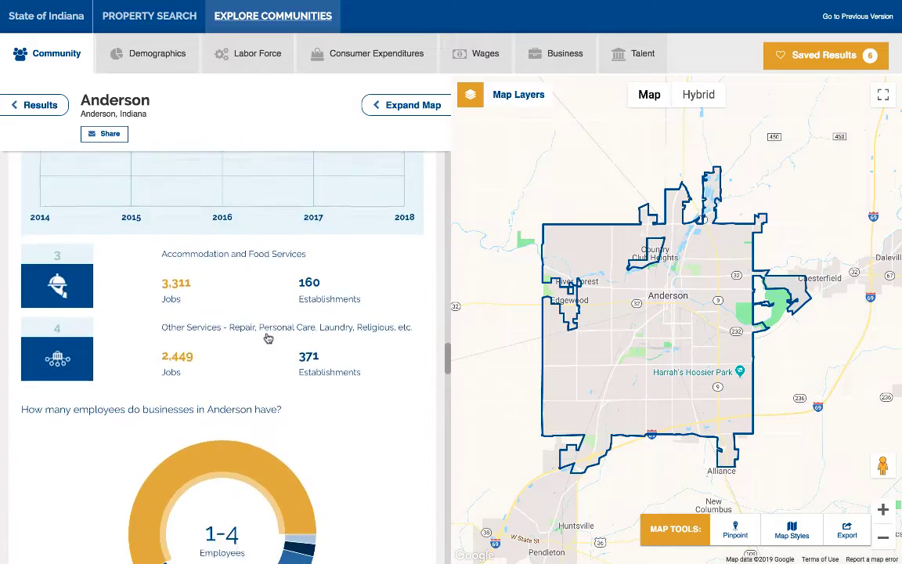
scroll(268, 338, down, 20)
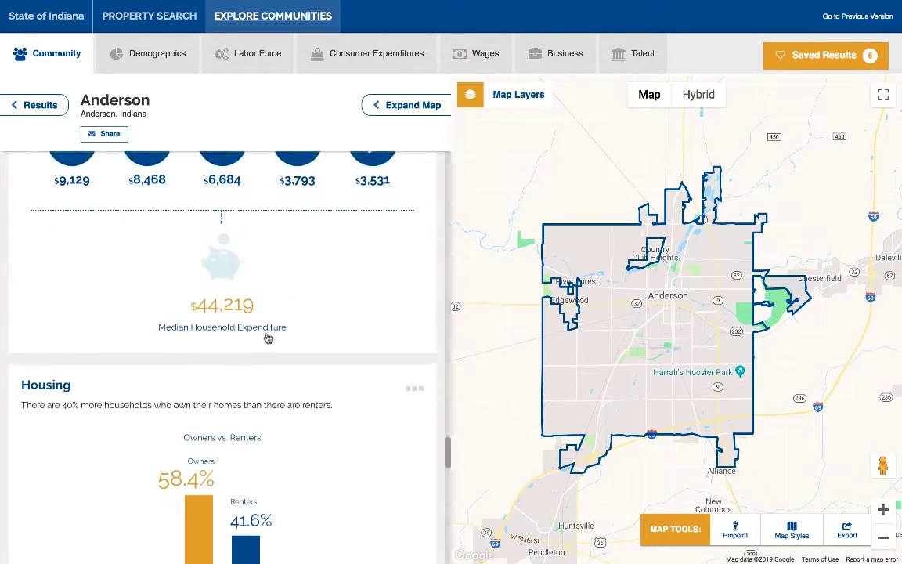
scroll(268, 339, down, 15)
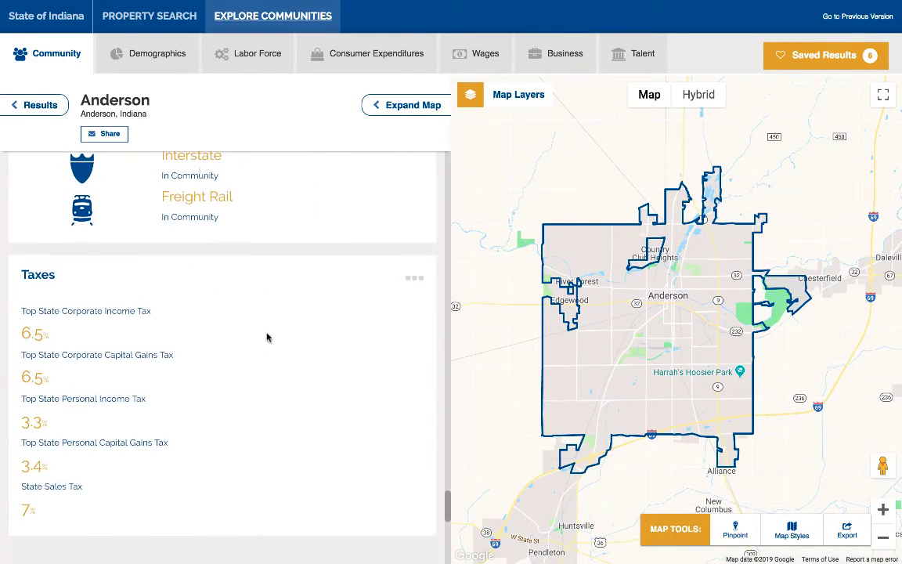
click(110, 134)
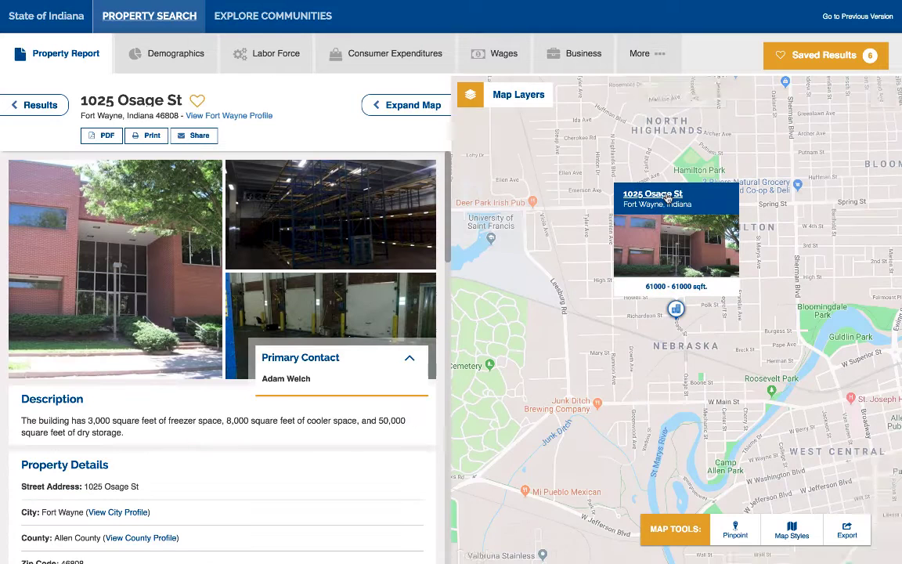
Step: Open the Allen County Profile from the 1025 Osage St report's More menu
mouse_move(658, 99)
click(660, 54)
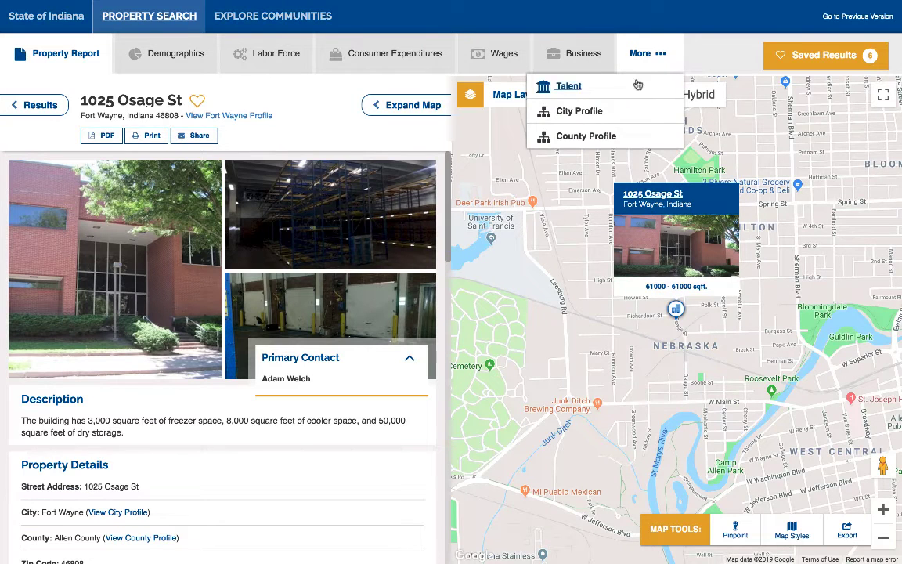
click(596, 138)
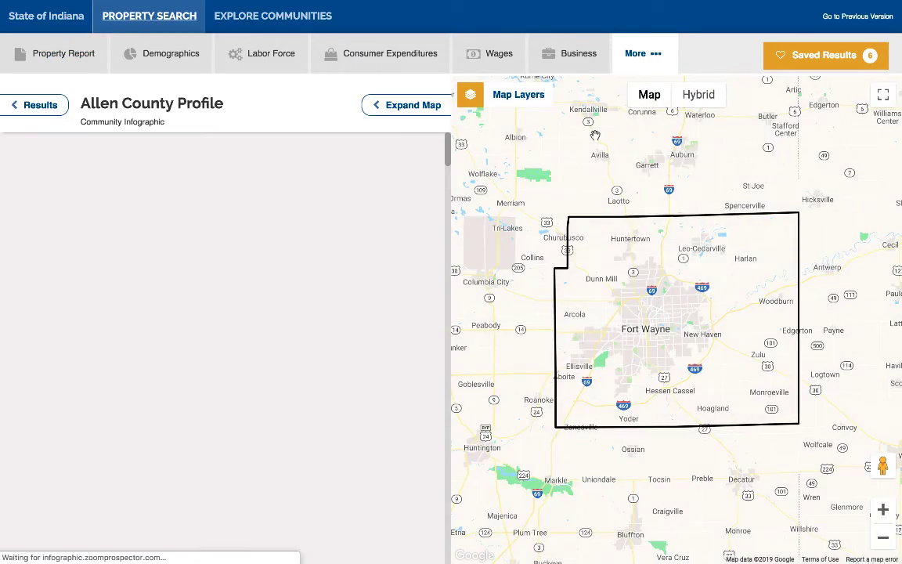